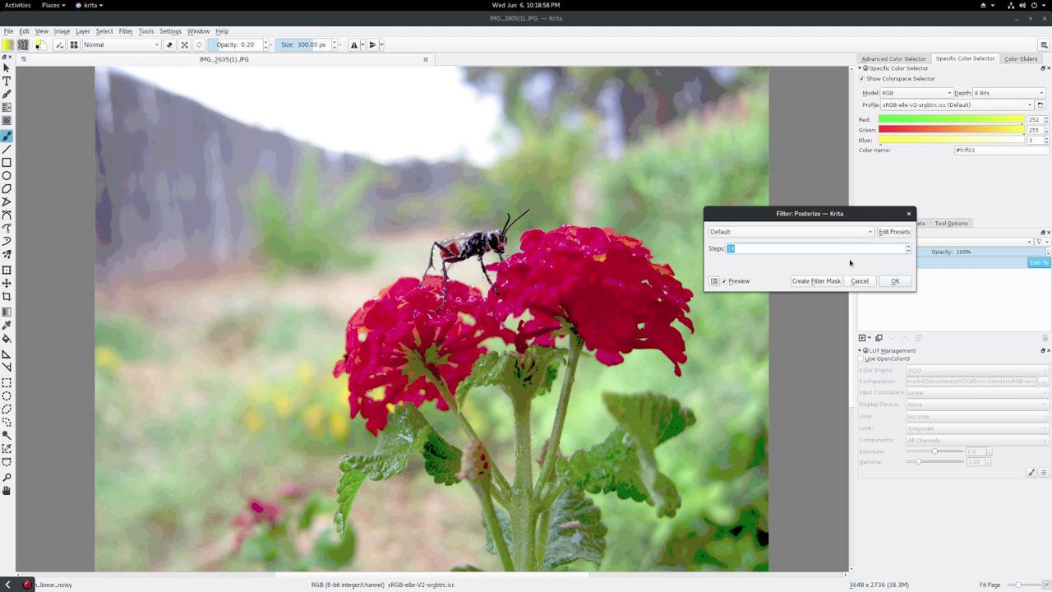
# Switch to the photo in GIMP and turn on the preview of the Posterize filter
pyautogui.hotkey('alt', 'Tab')
pyautogui.hotkey('alt', 'Tab')
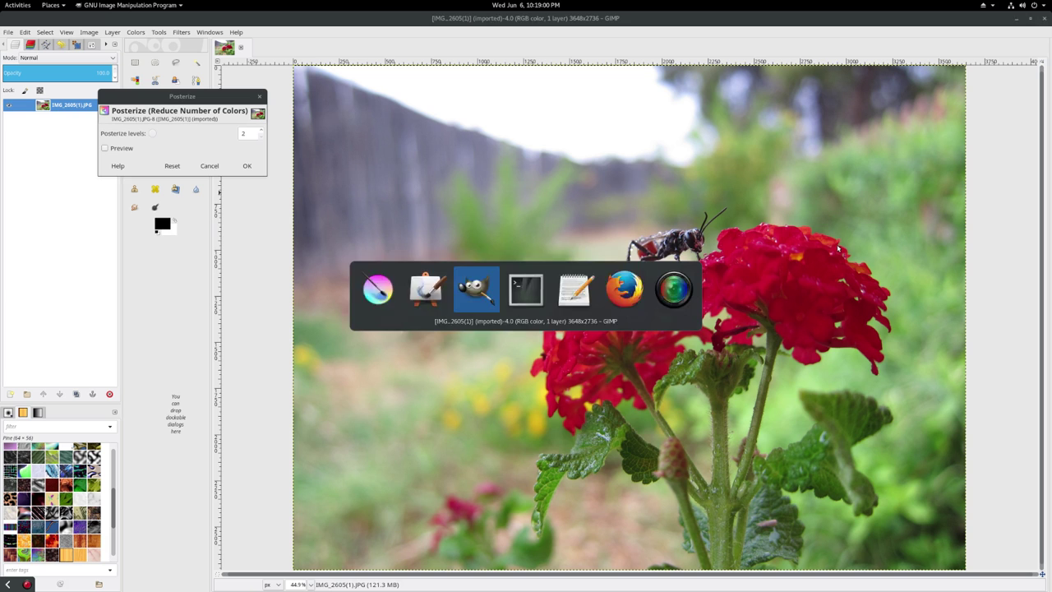
pyautogui.click(105, 148)
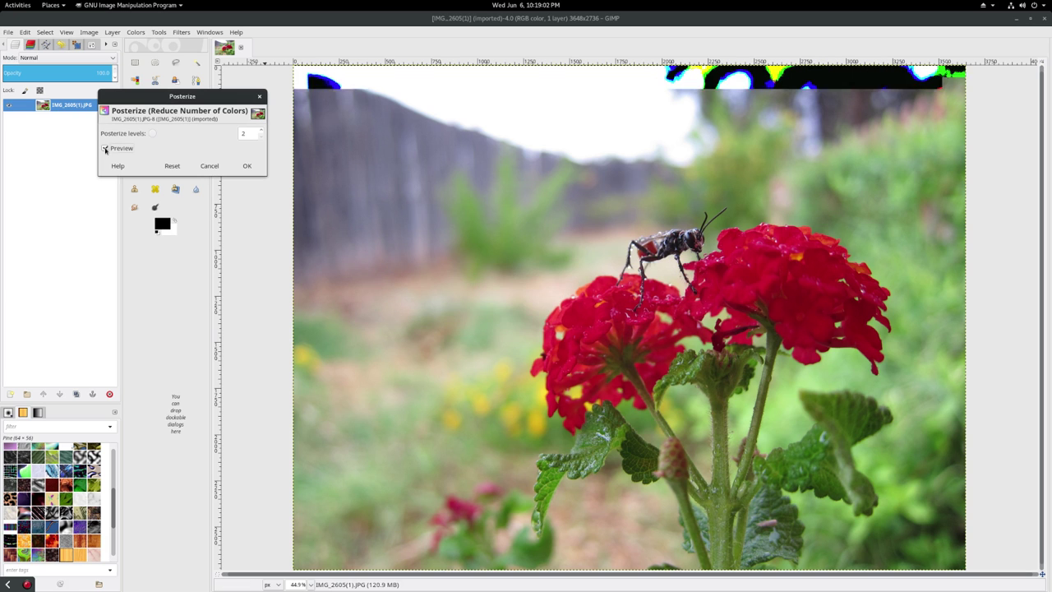
# Raise the posterize levels gradually to 21 to compare the effect on the flower photo
pyautogui.click(262, 131)
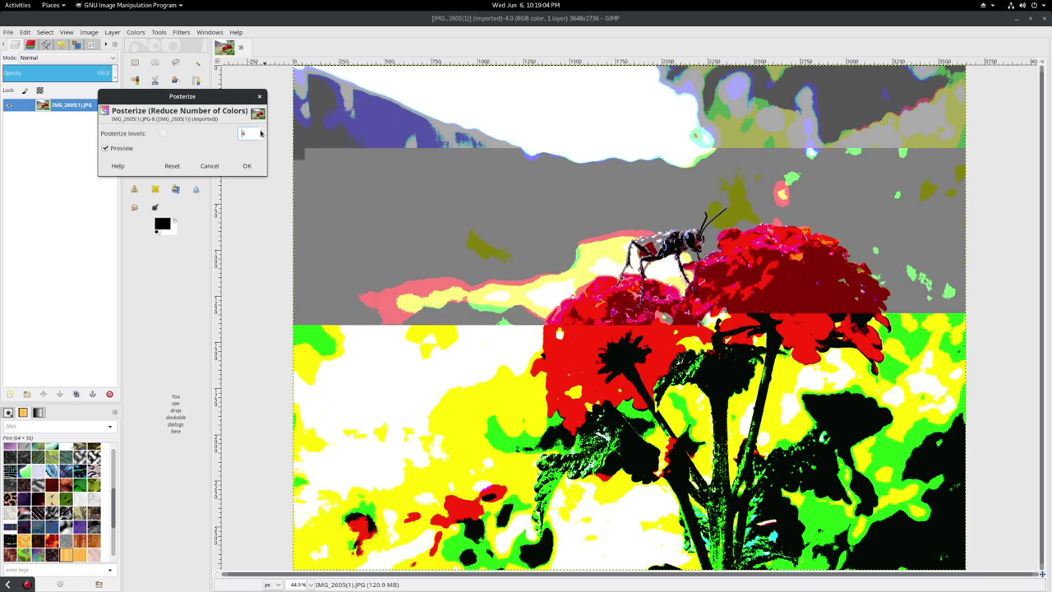
pyautogui.click(262, 132)
pyautogui.click(262, 131)
pyautogui.click(261, 132)
pyautogui.scroll(3, 261, 133)
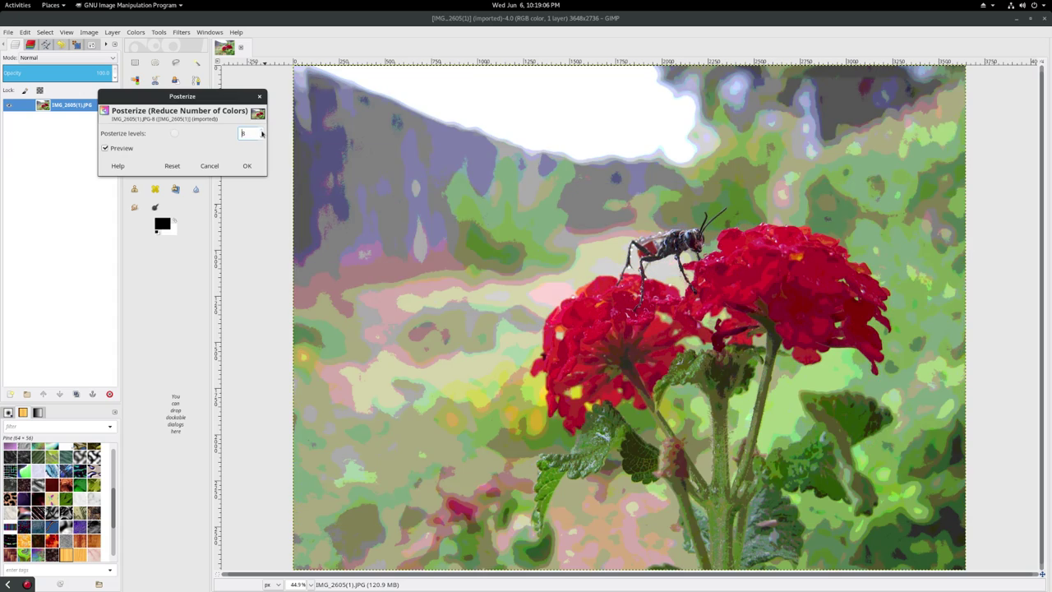
pyautogui.scroll(4, 261, 133)
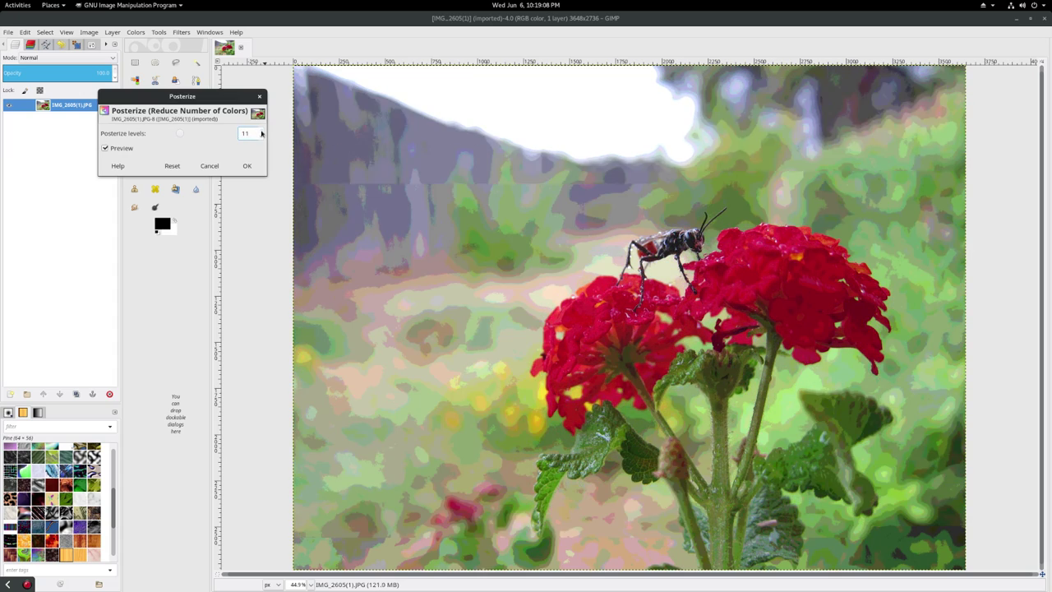
pyautogui.scroll(3, 261, 133)
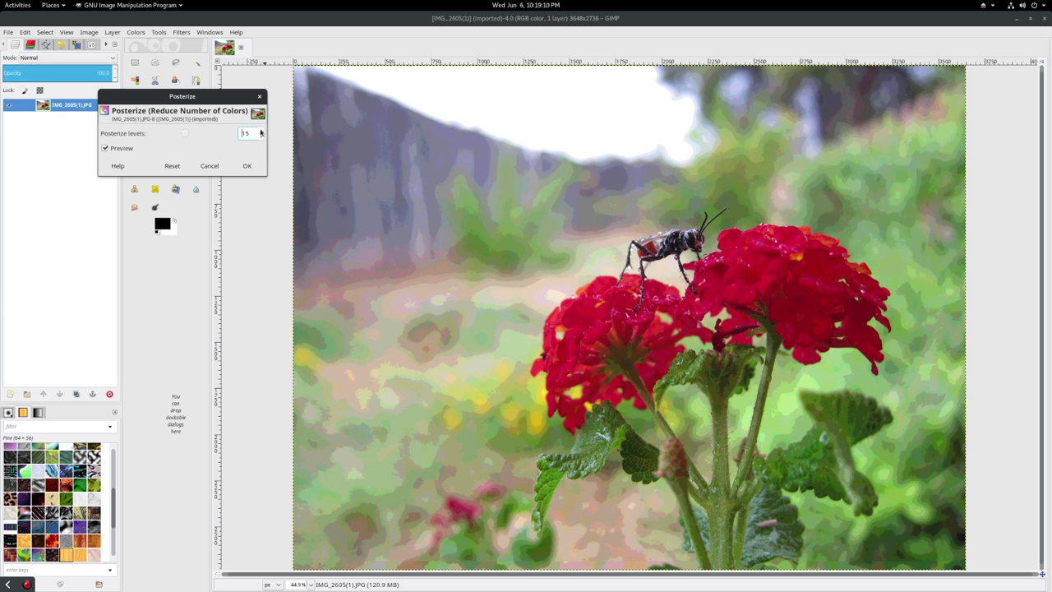
pyautogui.scroll(1, 261, 132)
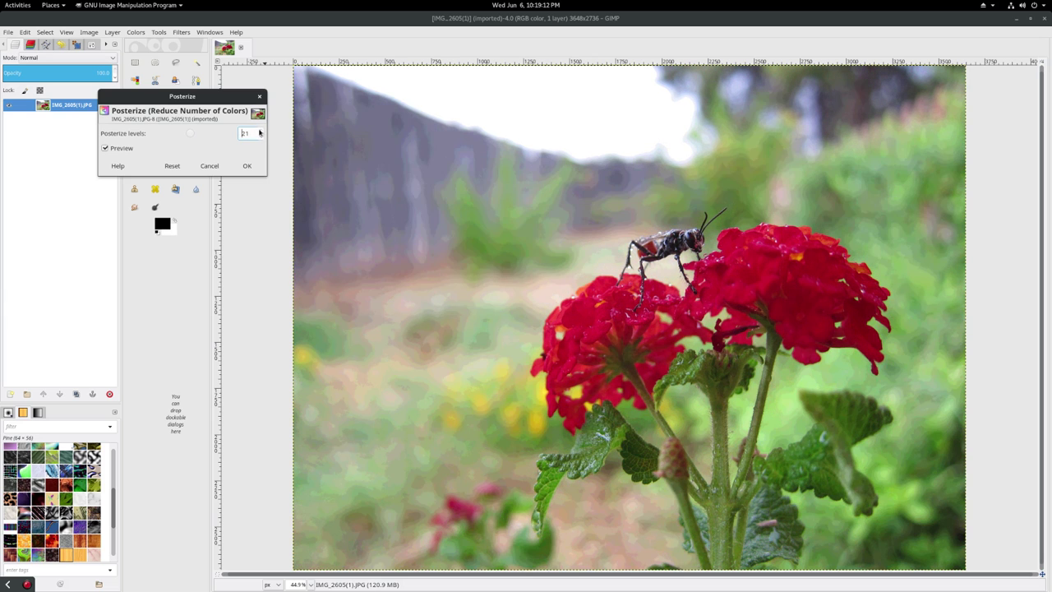
# Switch to the flower photo in MyPaint
pyautogui.hotkey('alt', 'Tab')
pyautogui.hotkey('alt', 'Tab')
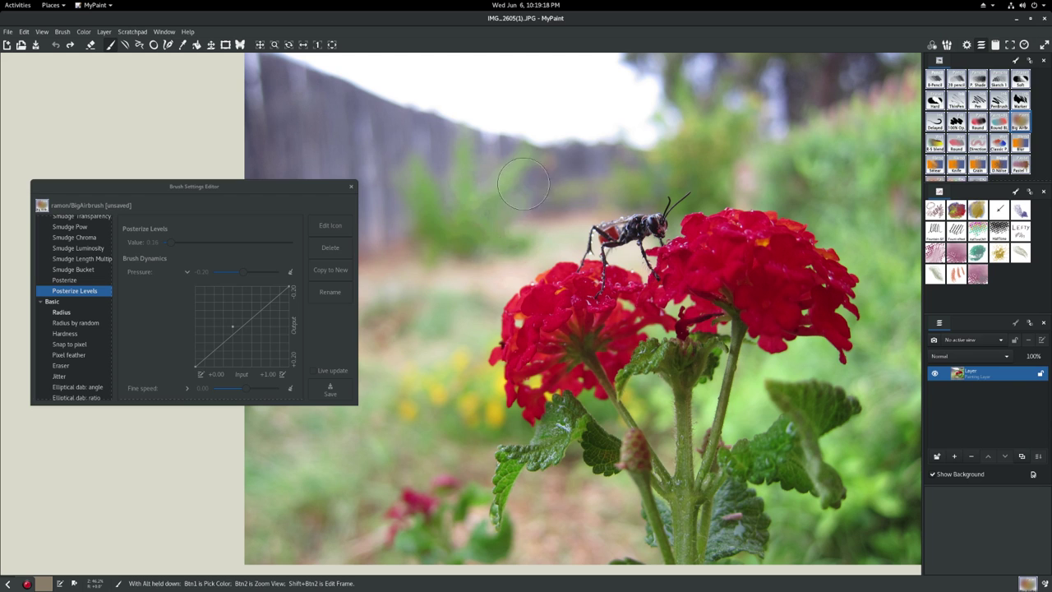
# Paint posterizing brush strokes over the blurred background, the red flowers and the insect
pyautogui.moveTo(523, 183)
pyautogui.mouseDown()
pyautogui.moveTo(538, 224)
pyautogui.moveTo(506, 254)
pyautogui.moveTo(497, 225)
pyautogui.moveTo(441, 230)
pyautogui.mouseUp()
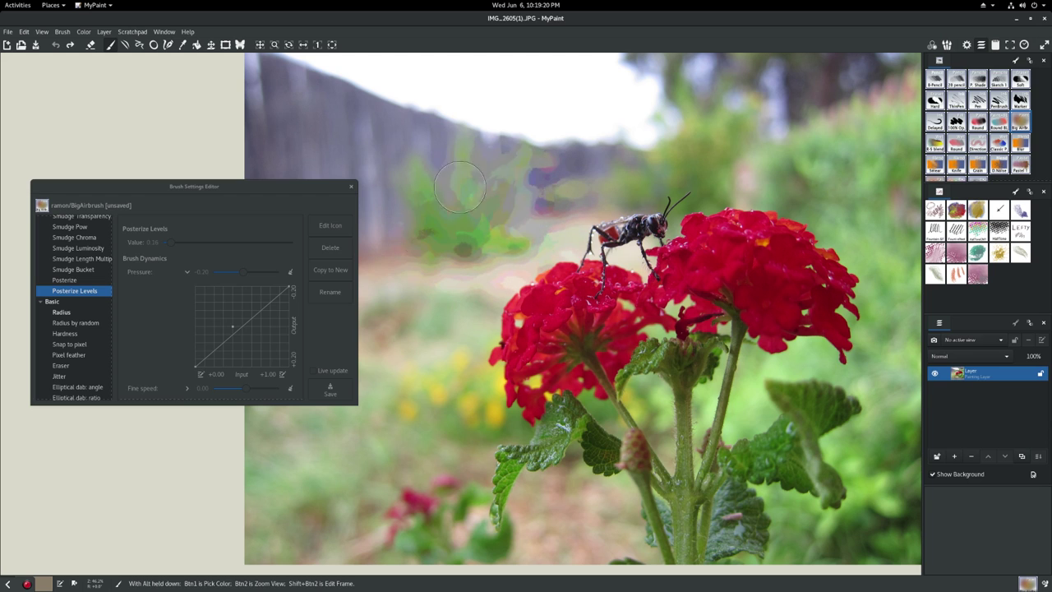
pyautogui.moveTo(460, 187)
pyautogui.mouseDown()
pyautogui.moveTo(474, 215)
pyautogui.moveTo(445, 266)
pyautogui.moveTo(462, 283)
pyautogui.moveTo(489, 277)
pyautogui.mouseUp()
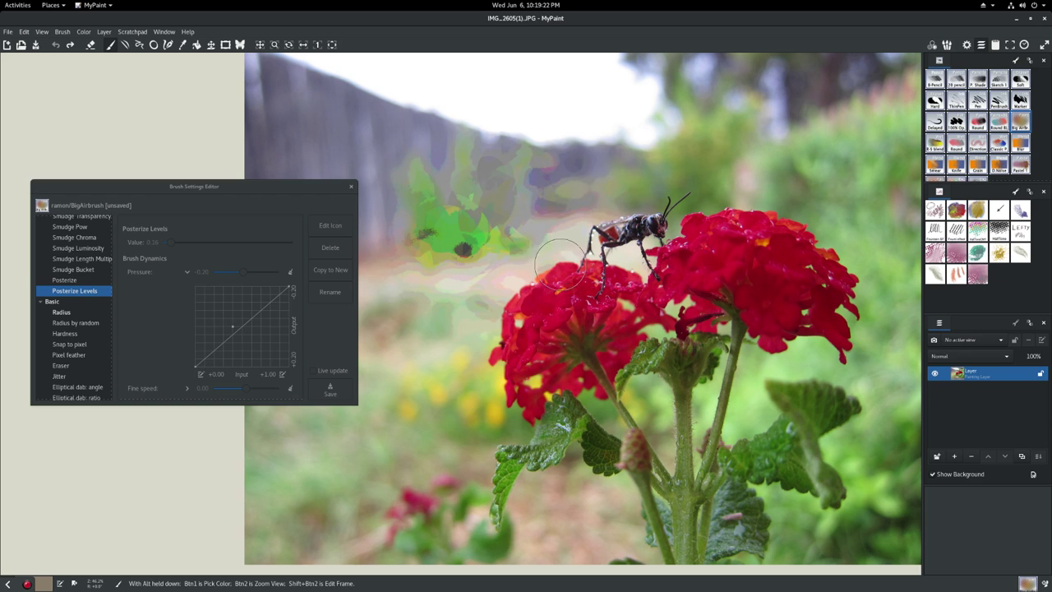
pyautogui.moveTo(560, 263)
pyautogui.mouseDown()
pyautogui.moveTo(603, 222)
pyautogui.moveTo(567, 188)
pyautogui.moveTo(721, 191)
pyautogui.moveTo(601, 245)
pyautogui.moveTo(728, 175)
pyautogui.moveTo(561, 133)
pyautogui.moveTo(748, 122)
pyautogui.moveTo(779, 148)
pyautogui.moveTo(797, 173)
pyautogui.mouseUp()
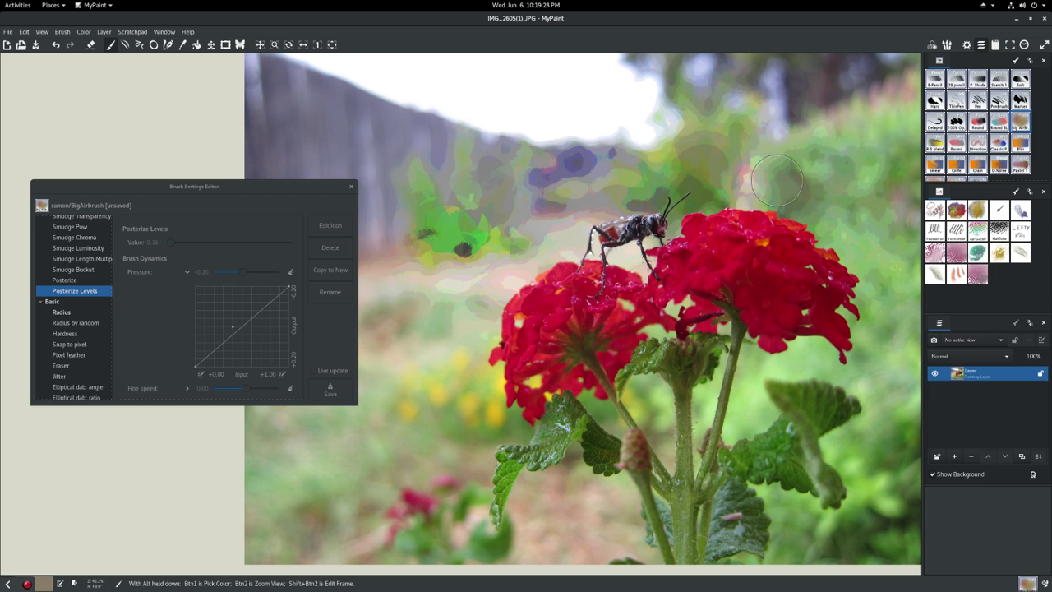
pyautogui.moveTo(506, 263)
pyautogui.mouseDown()
pyautogui.moveTo(419, 355)
pyautogui.moveTo(413, 428)
pyautogui.moveTo(467, 426)
pyautogui.moveTo(489, 377)
pyautogui.moveTo(444, 436)
pyautogui.moveTo(448, 363)
pyautogui.moveTo(486, 404)
pyautogui.moveTo(503, 459)
pyautogui.moveTo(463, 402)
pyautogui.mouseUp()
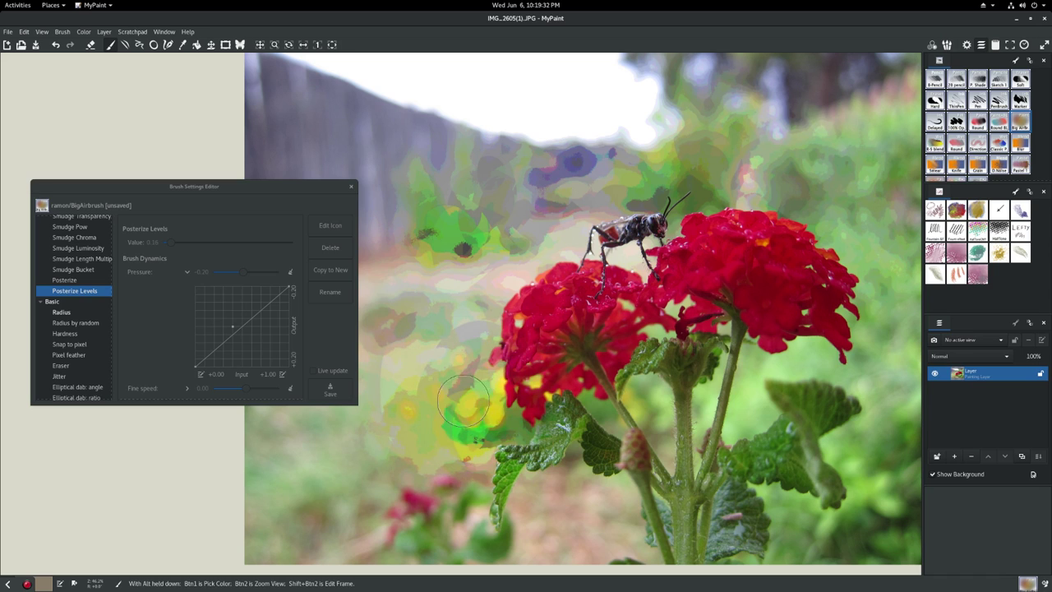
pyautogui.moveTo(530, 434); pyautogui.dragTo(545, 408)
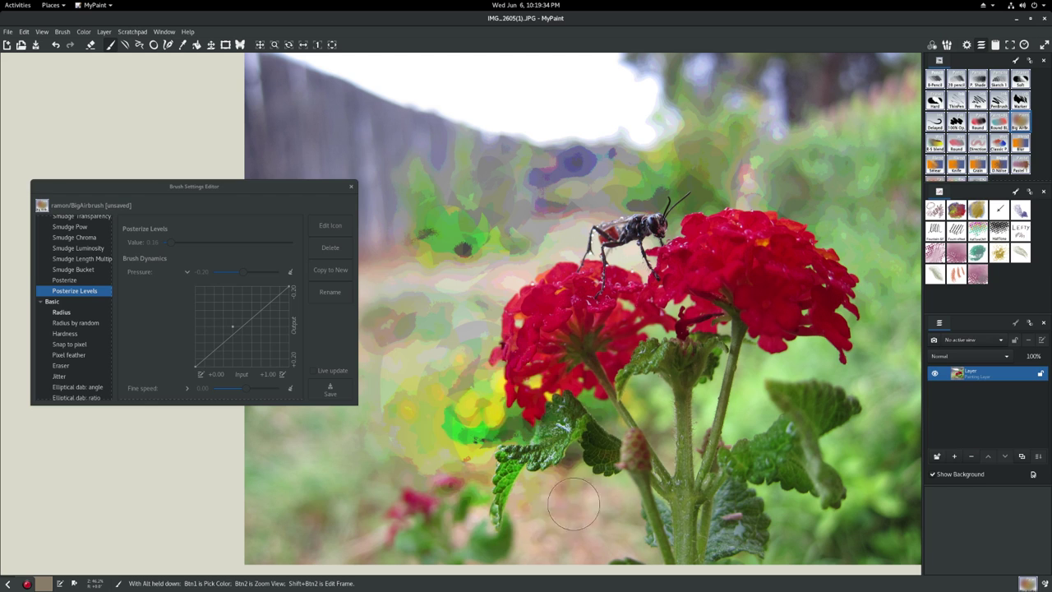
pyautogui.moveTo(573, 504)
pyautogui.mouseDown()
pyautogui.moveTo(552, 482)
pyautogui.moveTo(595, 452)
pyautogui.moveTo(621, 456)
pyautogui.mouseUp()
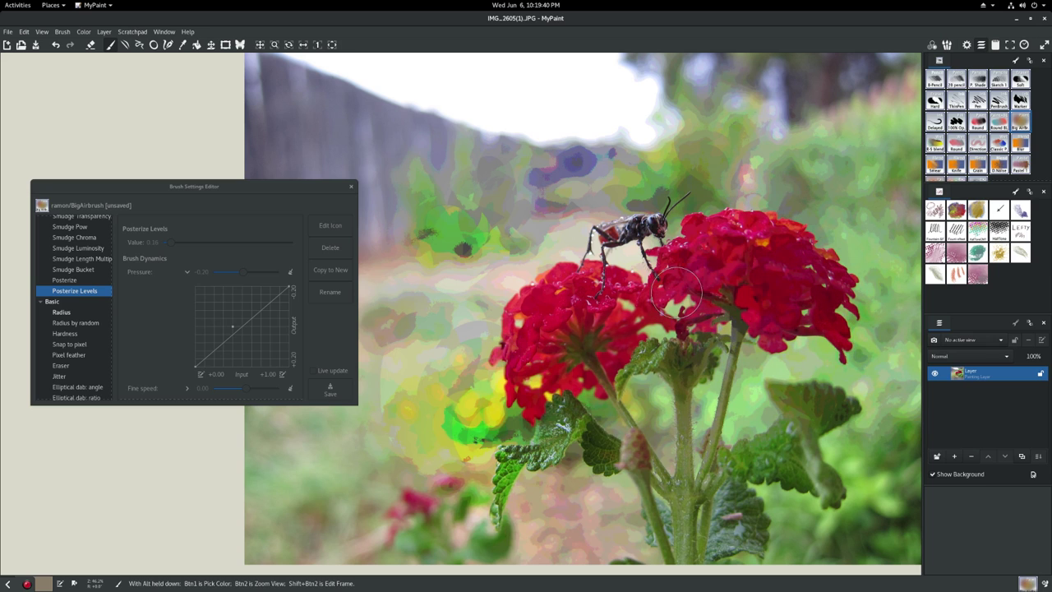
pyautogui.moveTo(613, 206)
pyautogui.mouseDown()
pyautogui.moveTo(595, 270)
pyautogui.moveTo(649, 222)
pyautogui.moveTo(599, 274)
pyautogui.moveTo(626, 208)
pyautogui.moveTo(608, 238)
pyautogui.moveTo(600, 226)
pyautogui.moveTo(641, 198)
pyautogui.moveTo(665, 325)
pyautogui.moveTo(698, 190)
pyautogui.moveTo(715, 230)
pyautogui.moveTo(667, 171)
pyautogui.moveTo(606, 157)
pyautogui.moveTo(546, 182)
pyautogui.moveTo(518, 298)
pyautogui.moveTo(632, 251)
pyautogui.moveTo(573, 191)
pyautogui.moveTo(509, 312)
pyautogui.moveTo(508, 232)
pyautogui.moveTo(625, 309)
pyautogui.moveTo(542, 370)
pyautogui.moveTo(645, 259)
pyautogui.moveTo(739, 304)
pyautogui.moveTo(766, 261)
pyautogui.moveTo(724, 362)
pyautogui.moveTo(609, 440)
pyautogui.moveTo(610, 398)
pyautogui.moveTo(528, 280)
pyautogui.moveTo(453, 287)
pyautogui.moveTo(444, 239)
pyautogui.mouseUp()
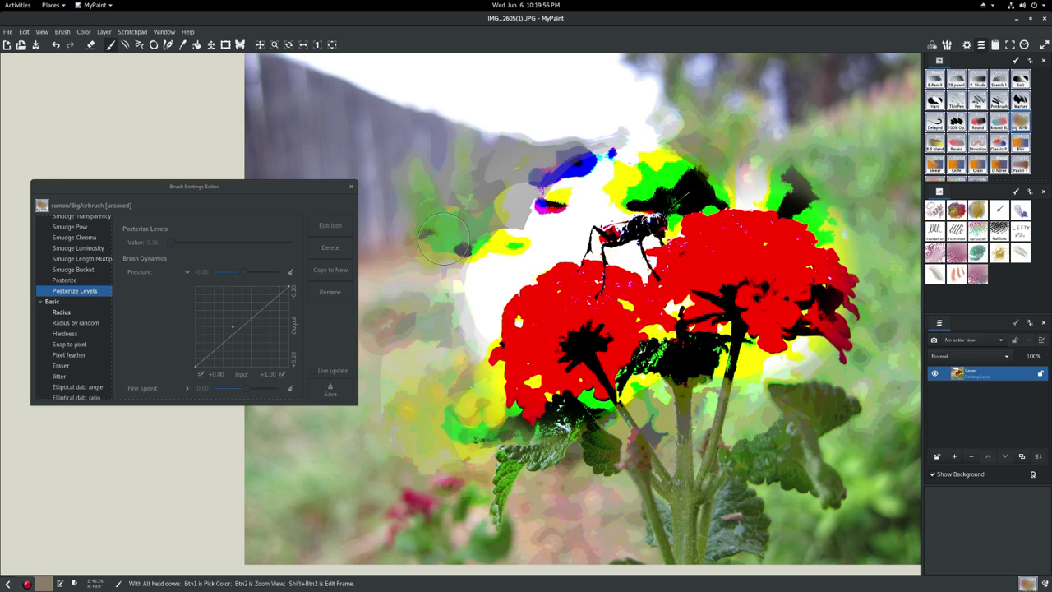
pyautogui.moveTo(450, 114)
pyautogui.mouseDown()
pyautogui.moveTo(646, 141)
pyautogui.moveTo(564, 177)
pyautogui.moveTo(677, 131)
pyautogui.moveTo(586, 87)
pyautogui.moveTo(588, 133)
pyautogui.moveTo(674, 109)
pyautogui.moveTo(464, 214)
pyautogui.moveTo(492, 244)
pyautogui.moveTo(521, 210)
pyautogui.moveTo(612, 163)
pyautogui.mouseUp()
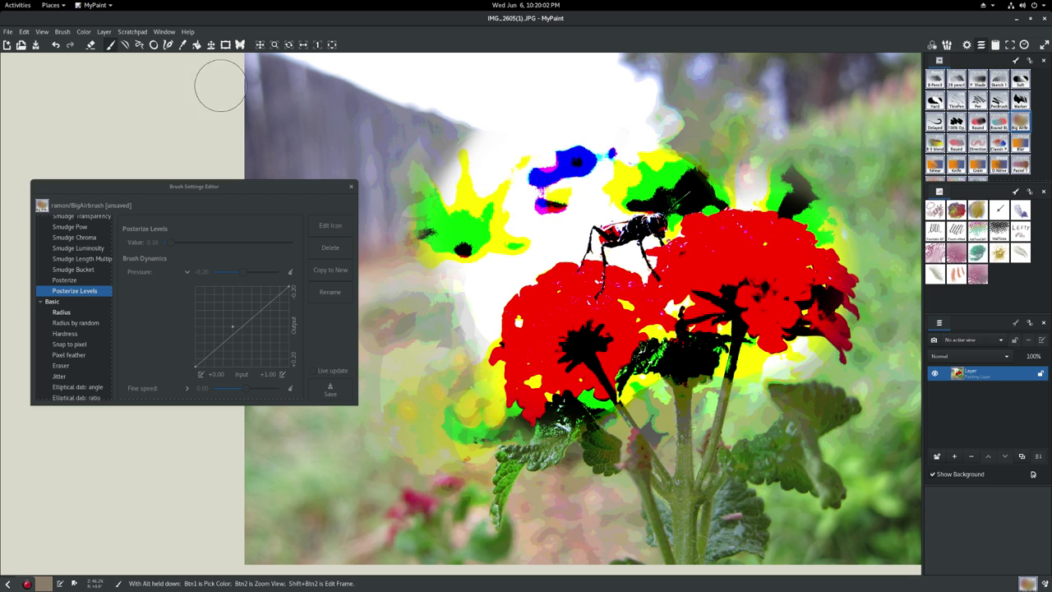
# Revert the photo to its saved version, discarding the painted strokes
pyautogui.click(8, 32)
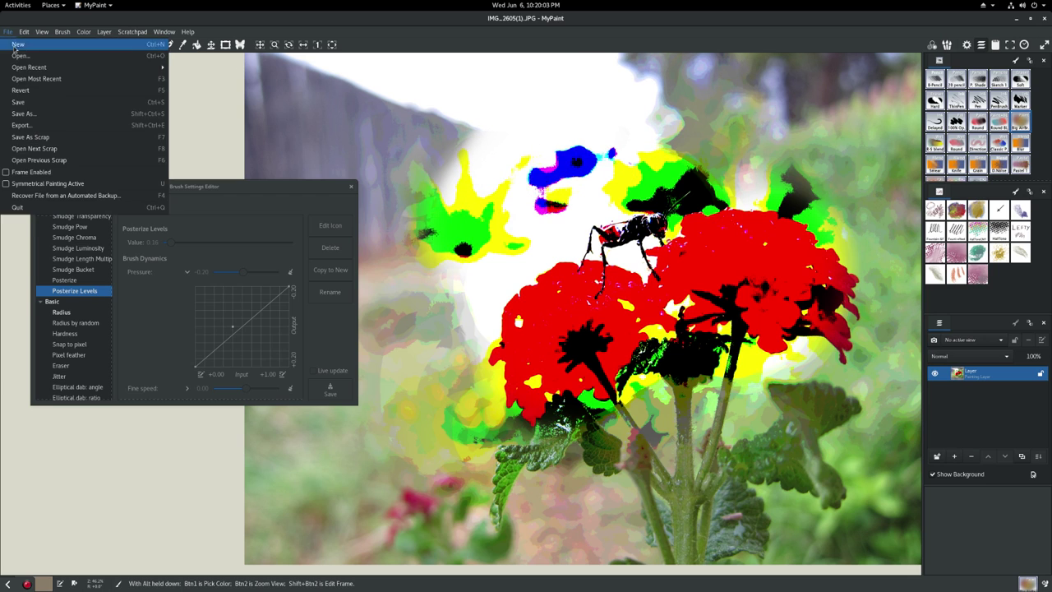
pyautogui.click(58, 91)
pyautogui.click(559, 327)
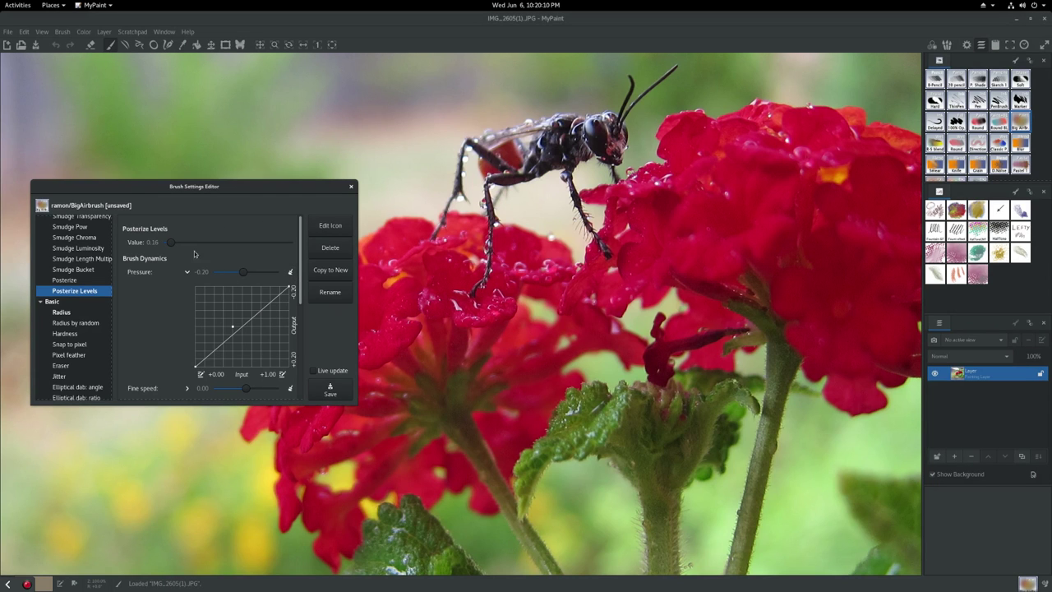
# Reset the Pressure dynamics of the brush's Posterize Levels to 0.00 and collapse its curve
pyautogui.click(289, 273)
pyautogui.click(186, 272)
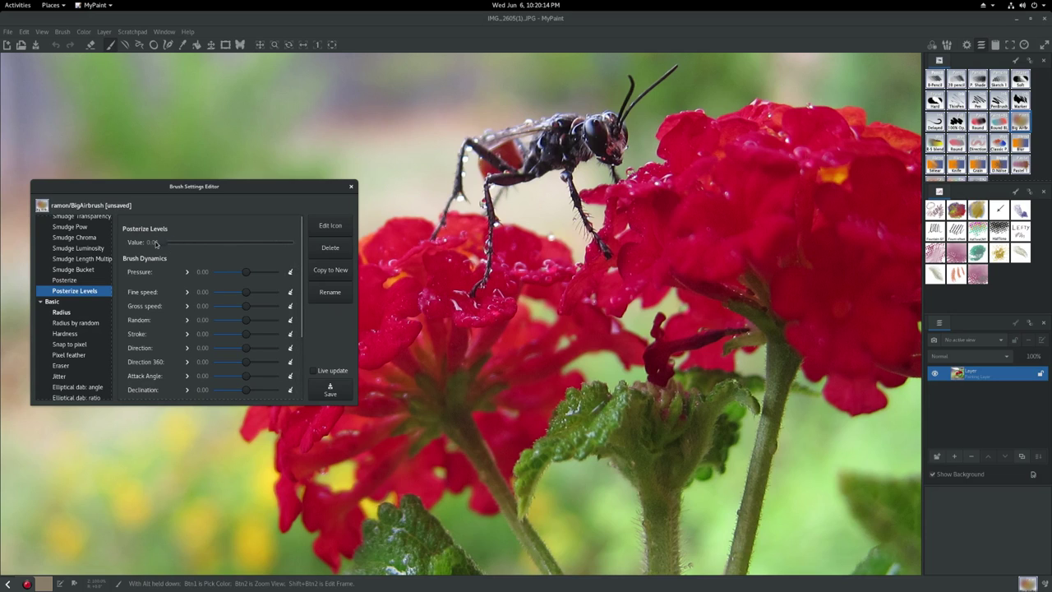
# Try a strong posterizing stroke over the insect and red petals with very low Posterize Levels, and undo it
pyautogui.moveTo(491, 222)
pyautogui.mouseDown()
pyautogui.moveTo(500, 188)
pyautogui.moveTo(495, 231)
pyautogui.moveTo(599, 156)
pyautogui.moveTo(640, 171)
pyautogui.moveTo(657, 221)
pyautogui.moveTo(593, 235)
pyautogui.mouseUp()
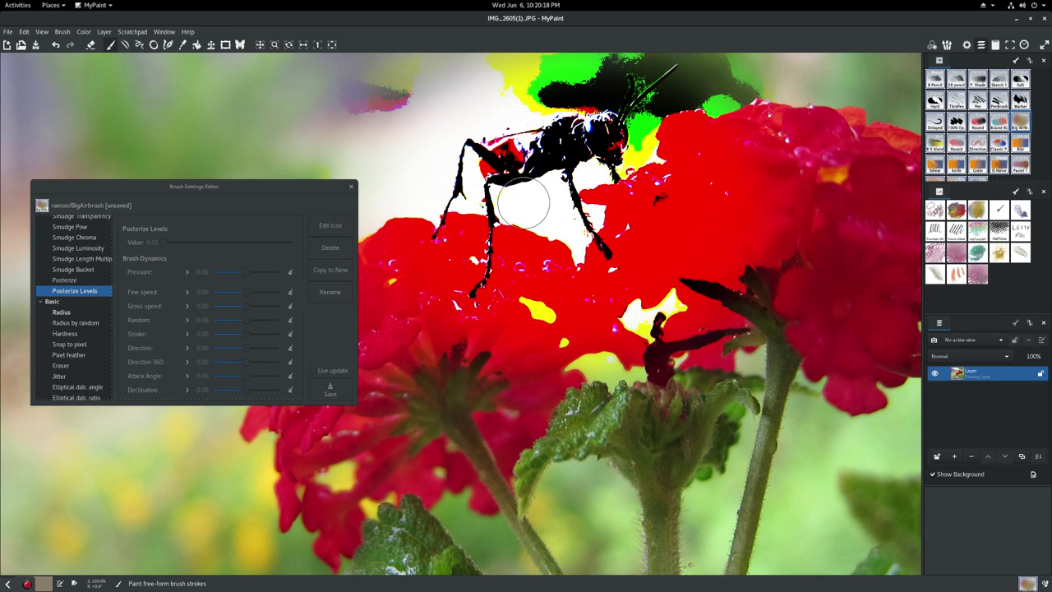
pyautogui.hotkey('ctrl', 'z')
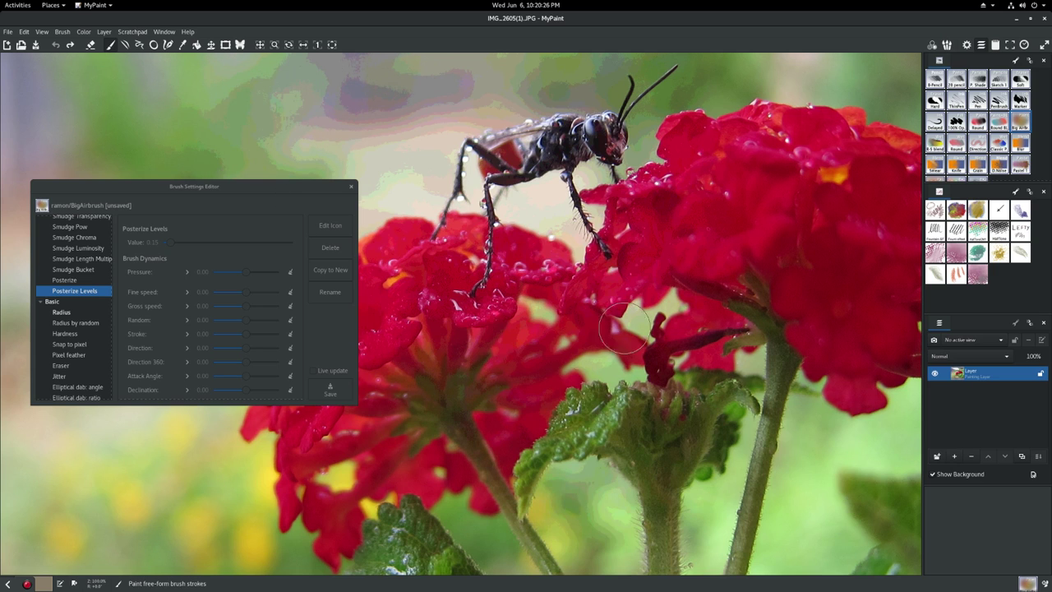
# Set the brush's Posterize Levels to 0.08 and paint over the blurred background behind the insect
pyautogui.moveTo(617, 273); pyautogui.dragTo(788, 395)
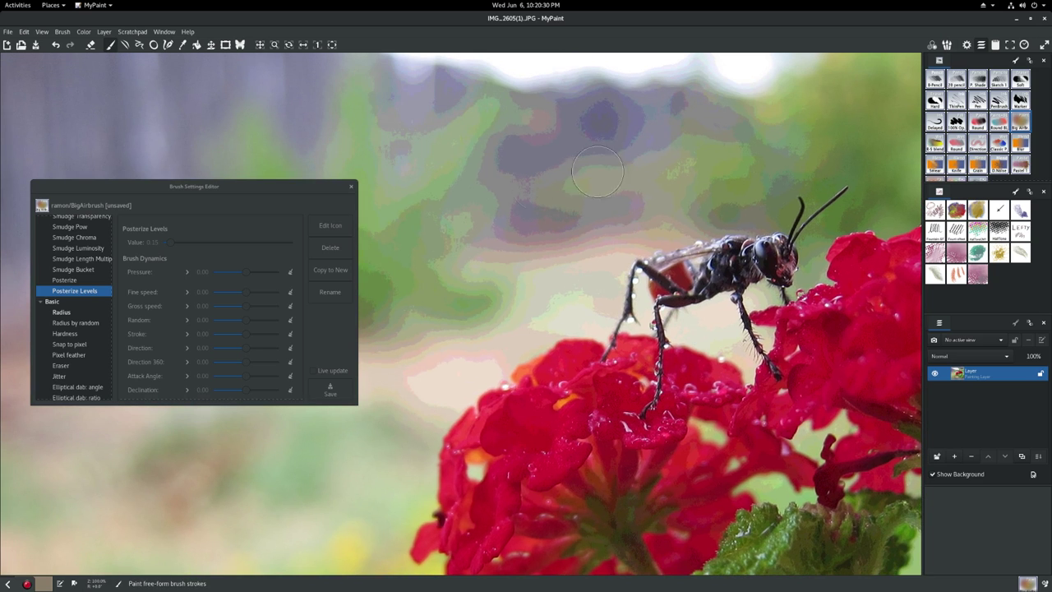
pyautogui.click(189, 241)
pyautogui.moveTo(178, 245); pyautogui.dragTo(170, 246)
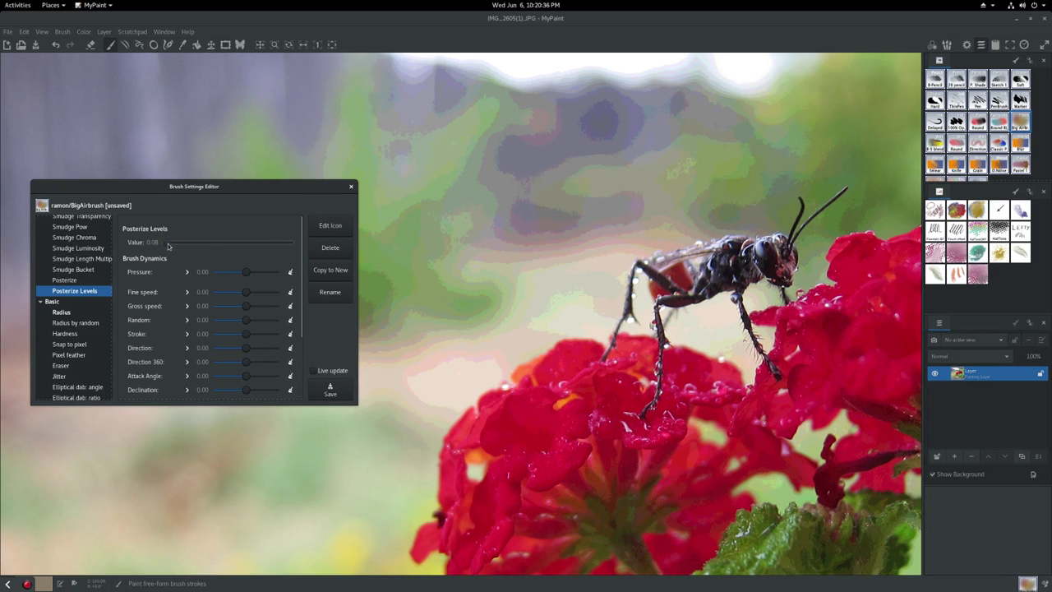
pyautogui.moveTo(514, 193)
pyautogui.mouseDown()
pyautogui.moveTo(516, 246)
pyautogui.moveTo(488, 218)
pyautogui.mouseUp()
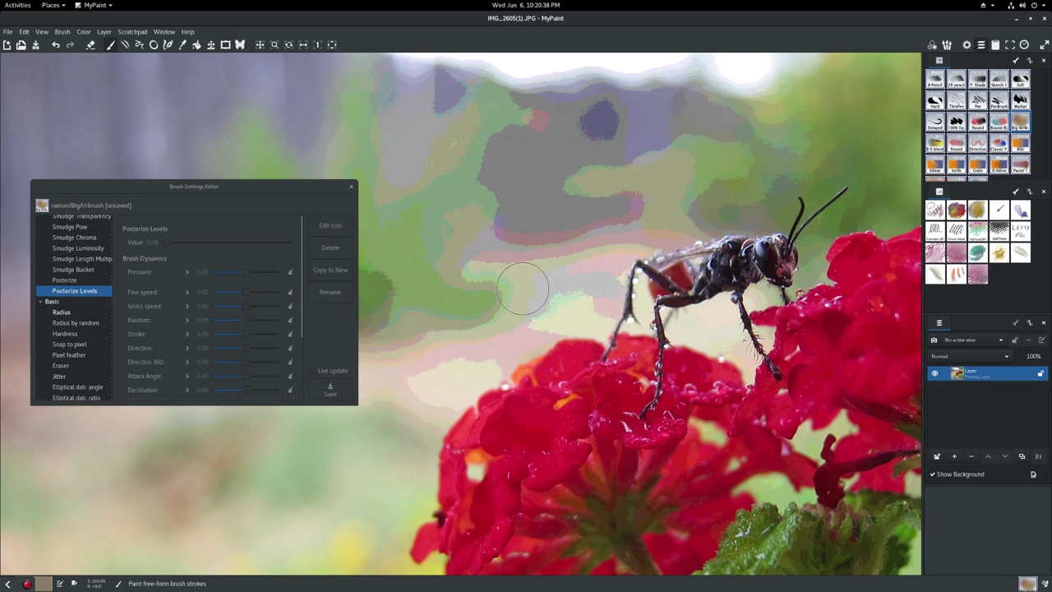
# Shrink the brush, set Posterize Levels to 0.03 and paint over the insect's eye and head
pyautogui.moveTo(622, 283)
pyautogui.mouseDown()
pyautogui.moveTo(576, 219)
pyautogui.moveTo(521, 197)
pyautogui.mouseUp()
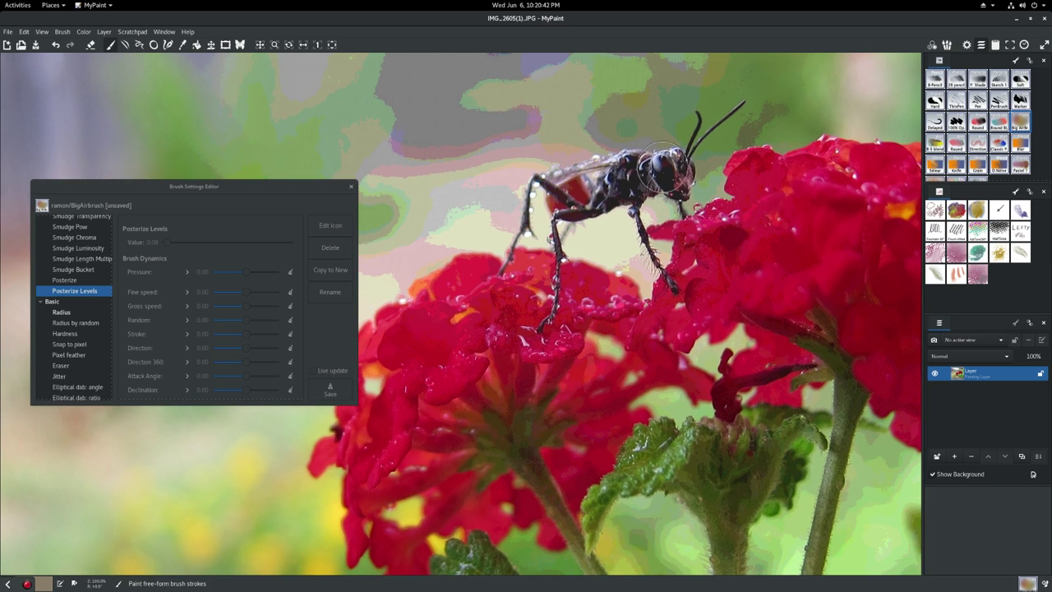
pyautogui.scroll(5, 662, 173)
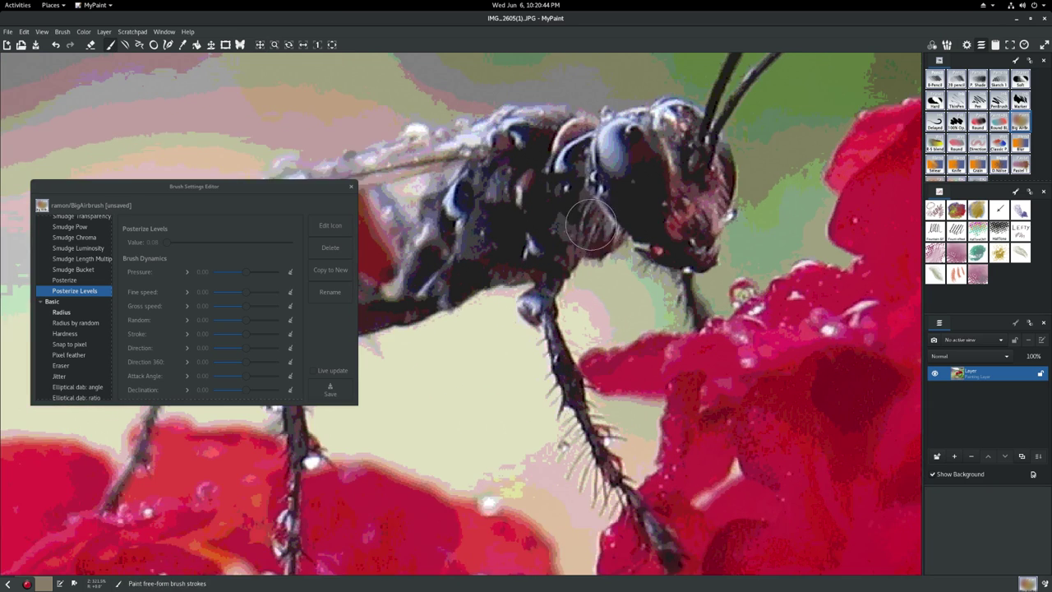
pyautogui.press('d')
pyautogui.press('d')
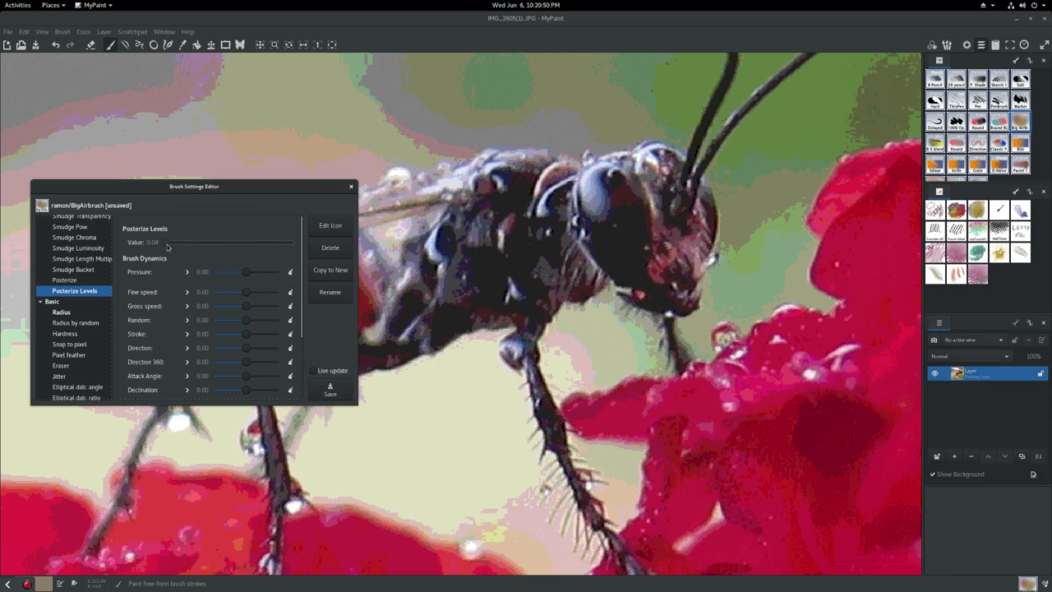
pyautogui.moveTo(619, 195)
pyautogui.mouseDown()
pyautogui.moveTo(600, 230)
pyautogui.moveTo(610, 173)
pyautogui.moveTo(595, 242)
pyautogui.moveTo(623, 175)
pyautogui.moveTo(613, 218)
pyautogui.moveTo(641, 215)
pyautogui.moveTo(625, 271)
pyautogui.moveTo(652, 158)
pyautogui.moveTo(658, 191)
pyautogui.moveTo(687, 229)
pyautogui.mouseUp()
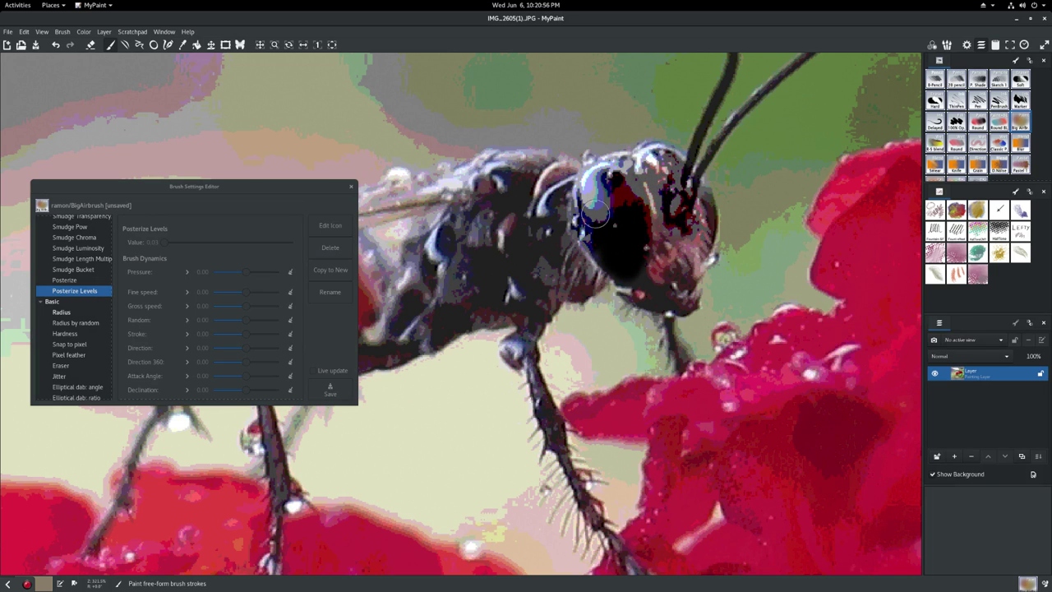
# Paint posterizing strokes over the insect's thorax, back and wings with the small brush
pyautogui.moveTo(596, 215)
pyautogui.mouseDown()
pyautogui.moveTo(440, 242)
pyautogui.moveTo(443, 223)
pyautogui.moveTo(434, 252)
pyautogui.mouseUp()
pyautogui.moveTo(444, 199); pyautogui.dragTo(628, 209)
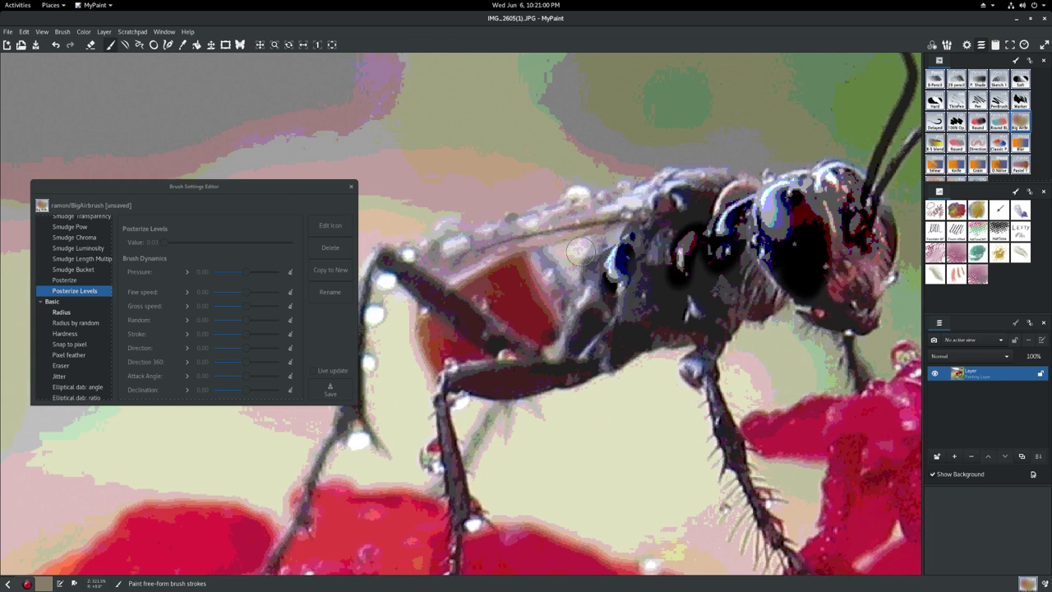
pyautogui.moveTo(581, 251); pyautogui.dragTo(562, 250)
pyautogui.moveTo(576, 204)
pyautogui.mouseDown()
pyautogui.moveTo(456, 239)
pyautogui.moveTo(501, 244)
pyautogui.mouseUp()
pyautogui.moveTo(630, 214)
pyautogui.mouseDown()
pyautogui.moveTo(690, 190)
pyautogui.moveTo(692, 178)
pyautogui.moveTo(639, 207)
pyautogui.moveTo(645, 253)
pyautogui.moveTo(692, 253)
pyautogui.moveTo(621, 275)
pyautogui.moveTo(755, 202)
pyautogui.moveTo(701, 281)
pyautogui.moveTo(705, 299)
pyautogui.moveTo(740, 254)
pyautogui.mouseUp()
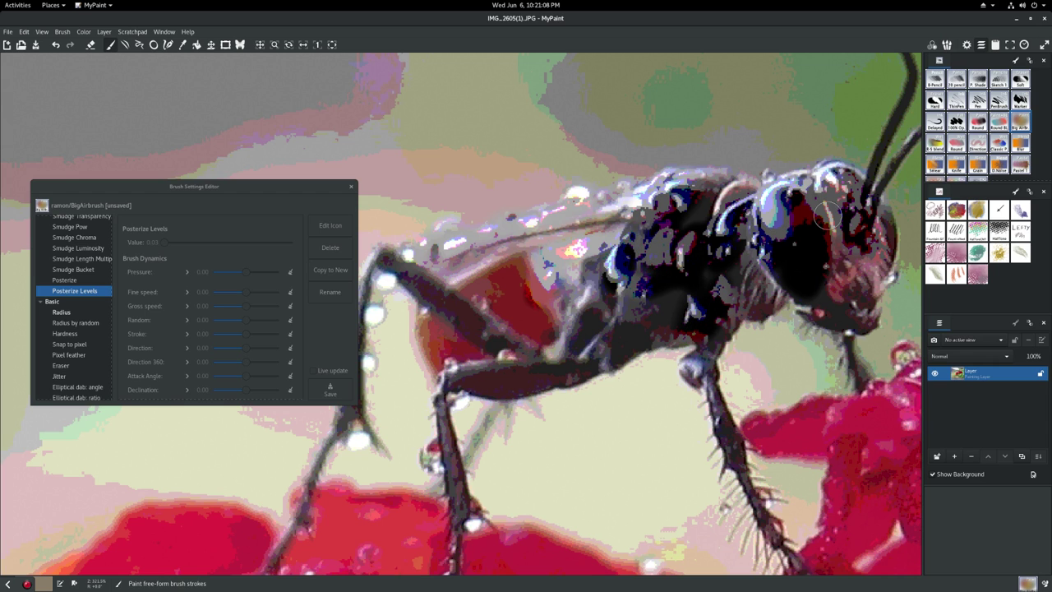
pyautogui.moveTo(663, 254); pyautogui.dragTo(613, 204)
# Posterize the insect's rear leg and the outer end of its wing
pyautogui.hscroll(-4, 520, 236)
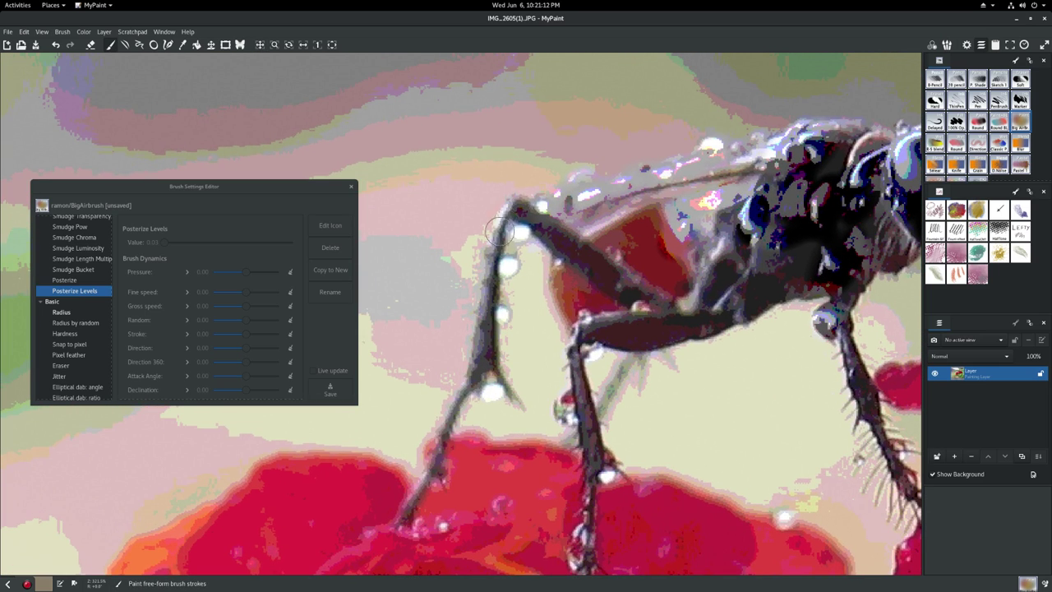
pyautogui.moveTo(501, 232)
pyautogui.mouseDown()
pyautogui.moveTo(473, 359)
pyautogui.moveTo(499, 327)
pyautogui.mouseUp()
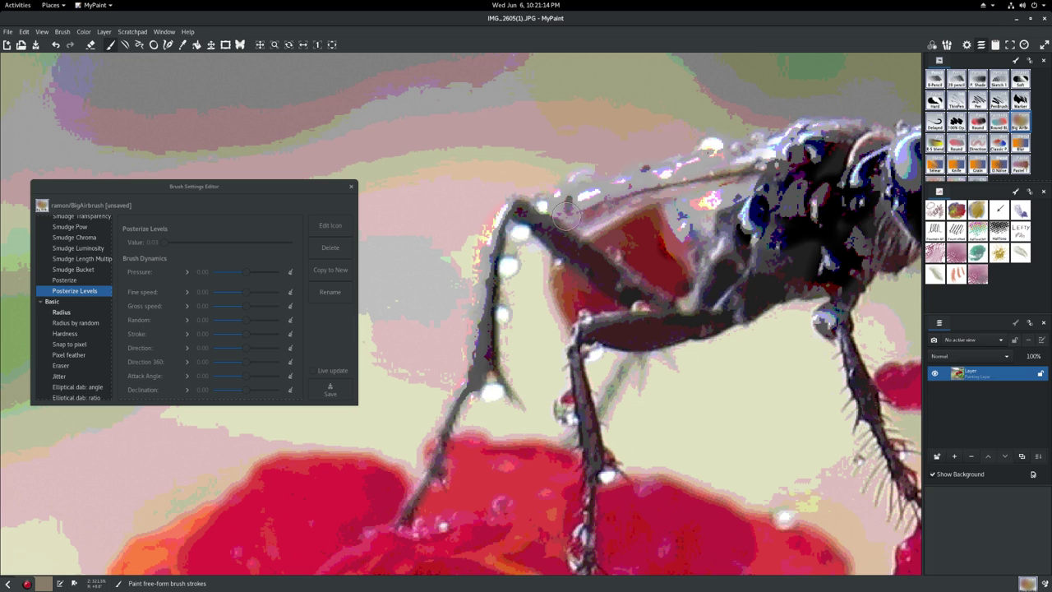
pyautogui.moveTo(565, 216); pyautogui.dragTo(641, 208)
# Set the brush's Posterize Levels to 0.14 and enlarge the brush for work on the red flower
pyautogui.scroll(-4, 600, 193)
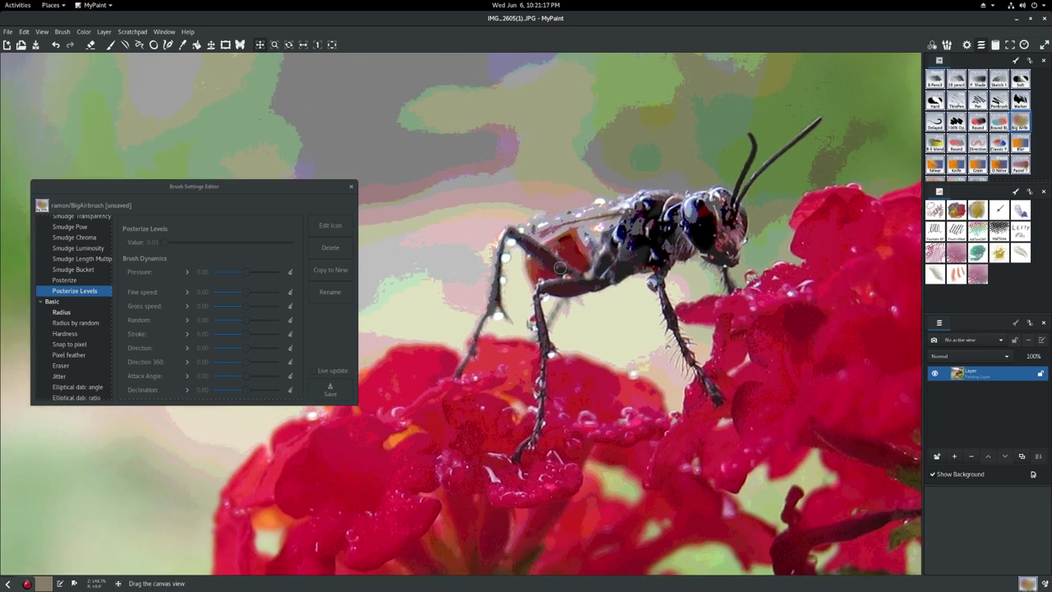
pyautogui.moveTo(560, 268); pyautogui.dragTo(477, 266)
pyautogui.scroll(-1, 478, 267)
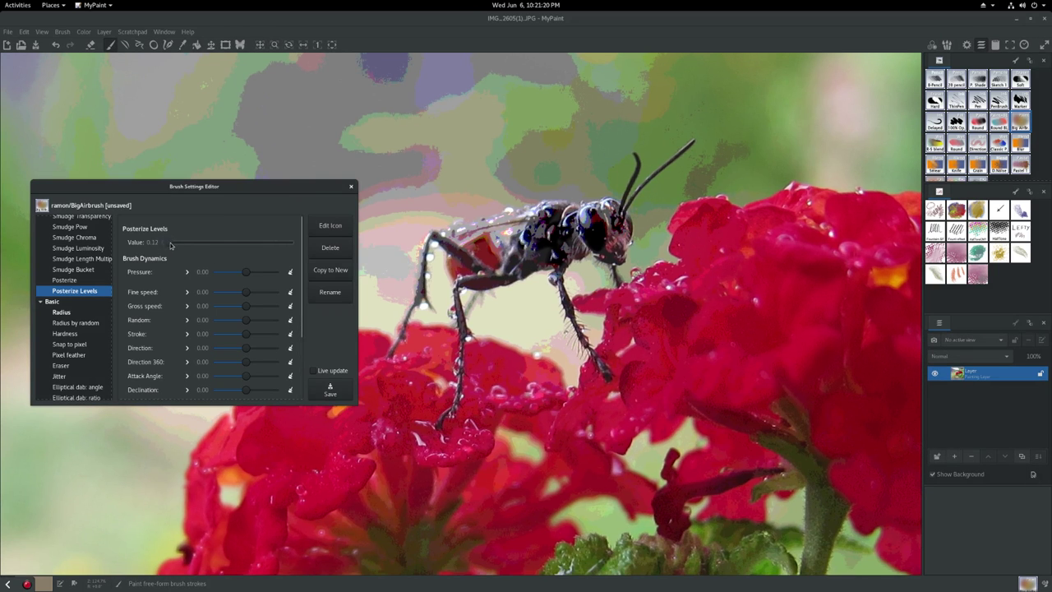
pyautogui.scroll(2, 673, 217)
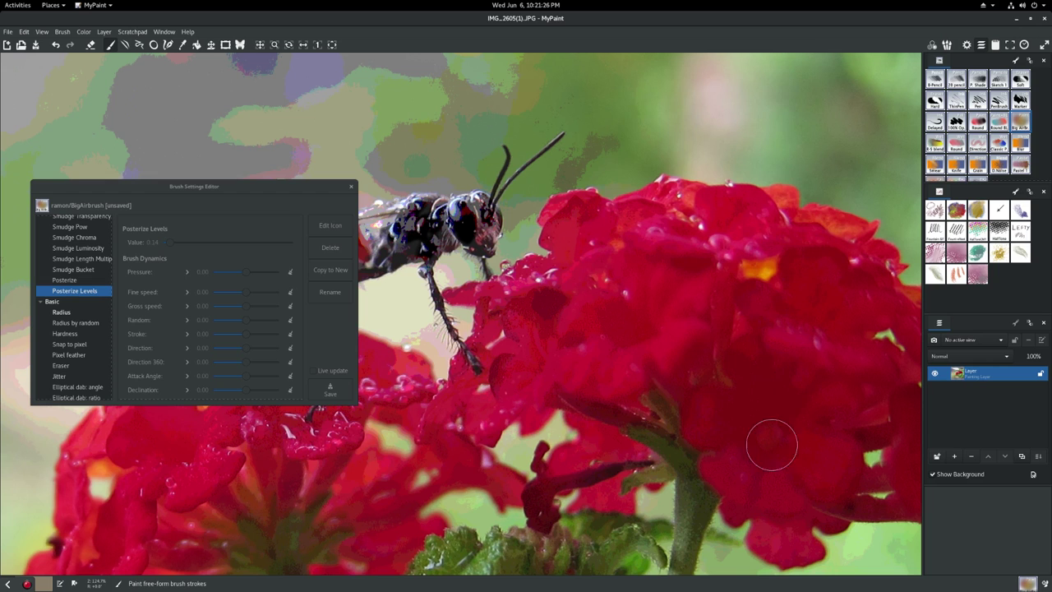
# Paint posterizing strokes over the large red blossom and the green background around the stems beneath it
pyautogui.moveTo(650, 308); pyautogui.dragTo(623, 249)
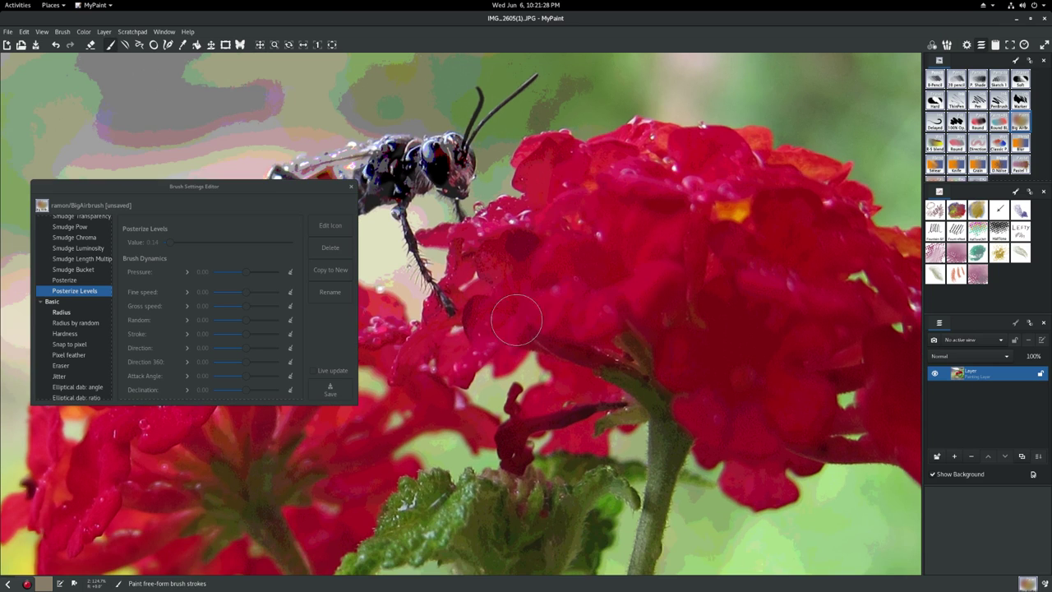
pyautogui.scroll(-2, 629, 179)
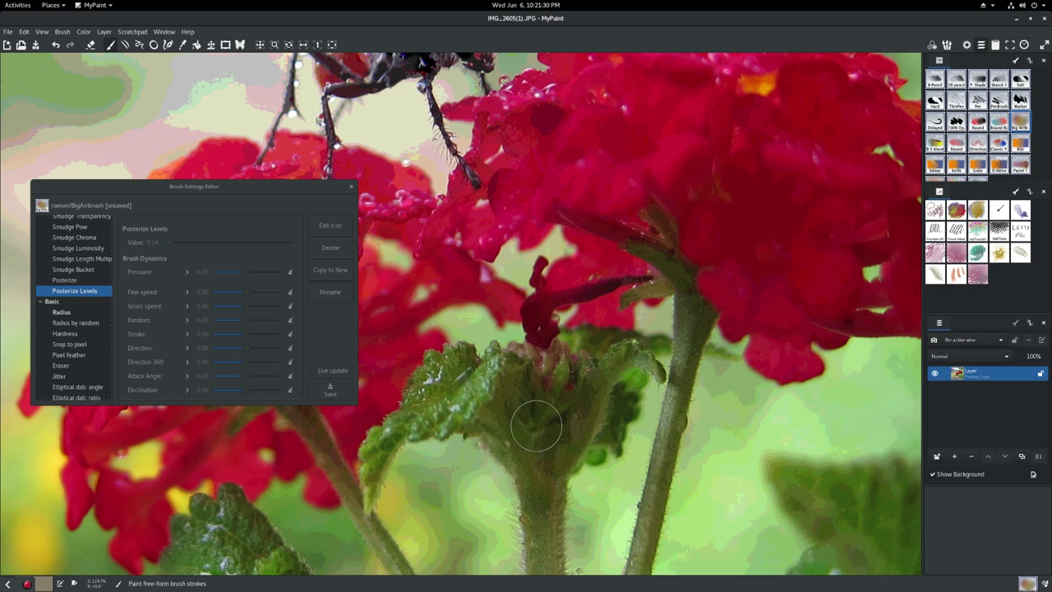
pyautogui.scroll(-2, 535, 394)
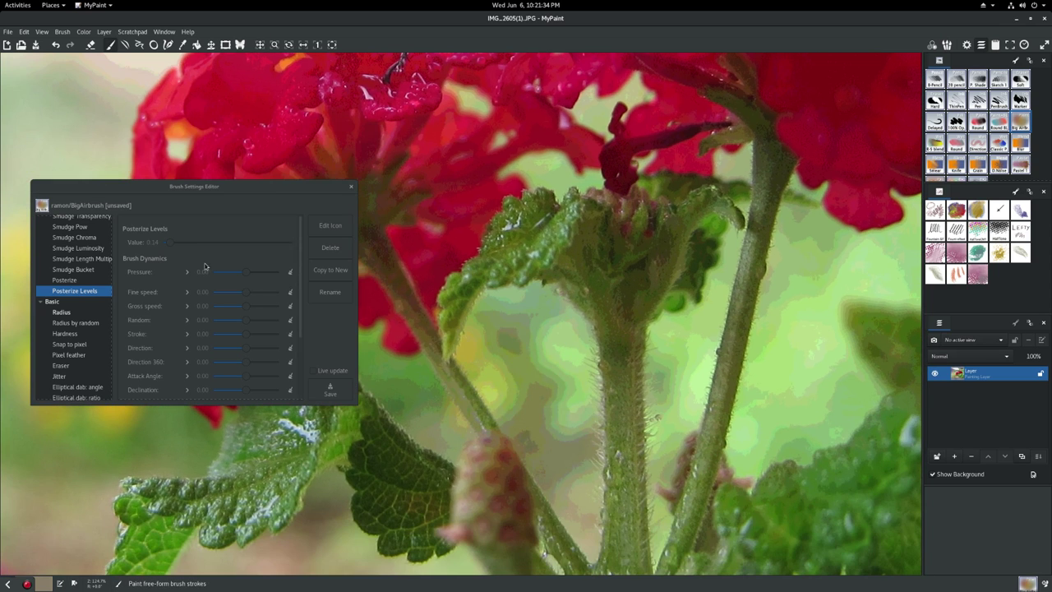
# Set the brush's Posterize Levels to 0.08 and paint over the blurred green background between and beside the stems
pyautogui.click(171, 247)
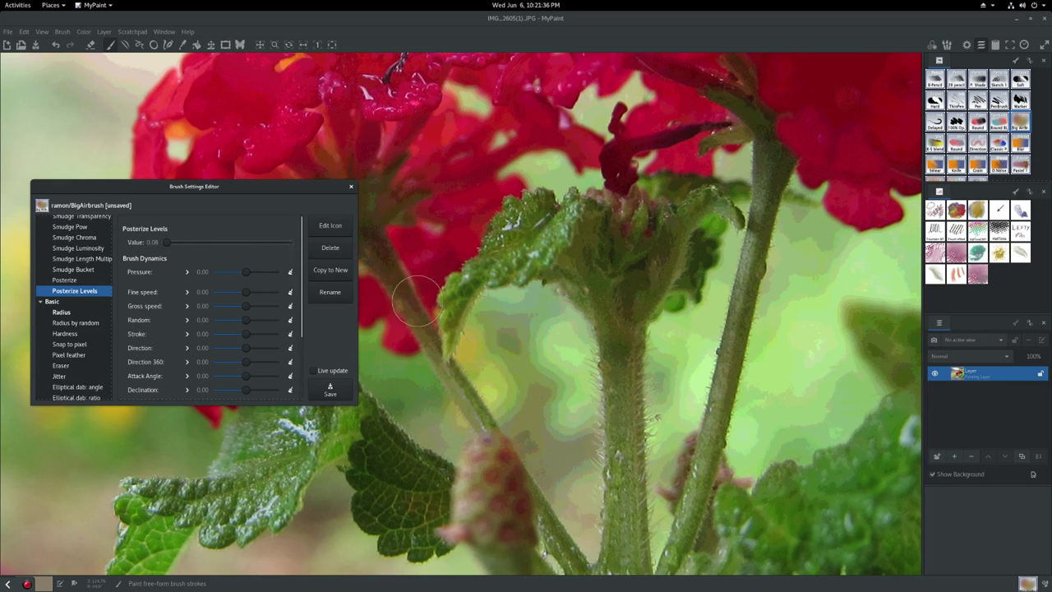
pyautogui.moveTo(513, 351)
pyautogui.mouseDown()
pyautogui.moveTo(541, 368)
pyautogui.moveTo(505, 389)
pyautogui.moveTo(495, 328)
pyautogui.mouseUp()
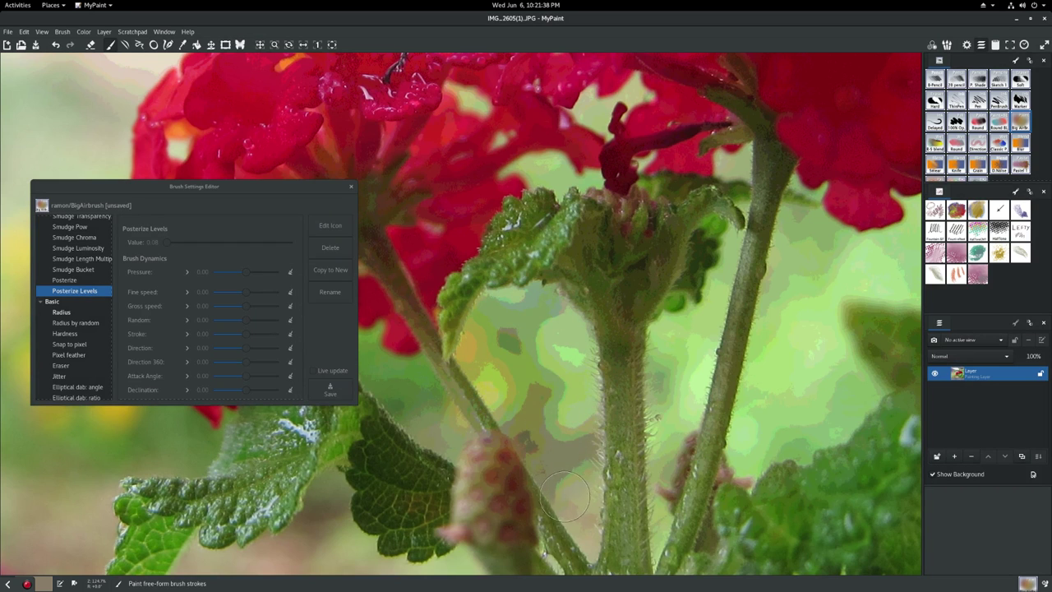
pyautogui.moveTo(666, 410)
pyautogui.mouseDown()
pyautogui.moveTo(680, 325)
pyautogui.moveTo(695, 343)
pyautogui.moveTo(688, 380)
pyautogui.mouseUp()
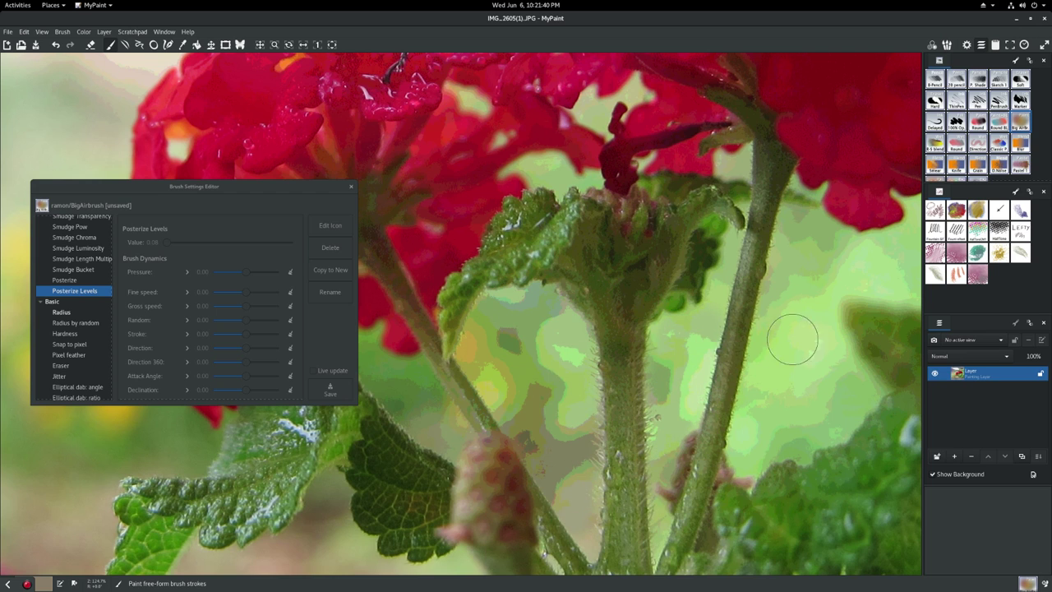
pyautogui.moveTo(792, 339)
pyautogui.mouseDown()
pyautogui.moveTo(742, 442)
pyautogui.moveTo(802, 290)
pyautogui.moveTo(783, 392)
pyautogui.moveTo(820, 397)
pyautogui.mouseUp()
pyautogui.moveTo(806, 297)
pyautogui.mouseDown()
pyautogui.moveTo(825, 298)
pyautogui.moveTo(793, 268)
pyautogui.mouseUp()
# Posterize the pink bud on the lower stem beside the dark green leaf
pyautogui.moveTo(360, 318)
pyautogui.mouseDown()
pyautogui.moveTo(410, 282)
pyautogui.moveTo(564, 262)
pyautogui.mouseUp()
pyautogui.moveTo(433, 214); pyautogui.dragTo(432, 153)
pyautogui.moveTo(698, 356); pyautogui.dragTo(553, 294)
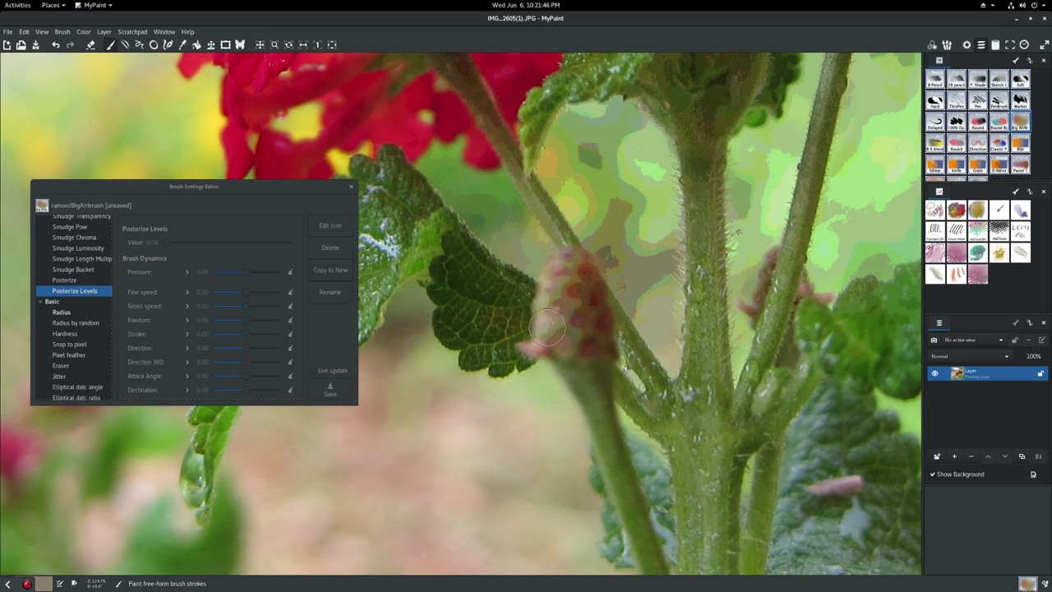
pyautogui.moveTo(584, 331); pyautogui.dragTo(582, 261)
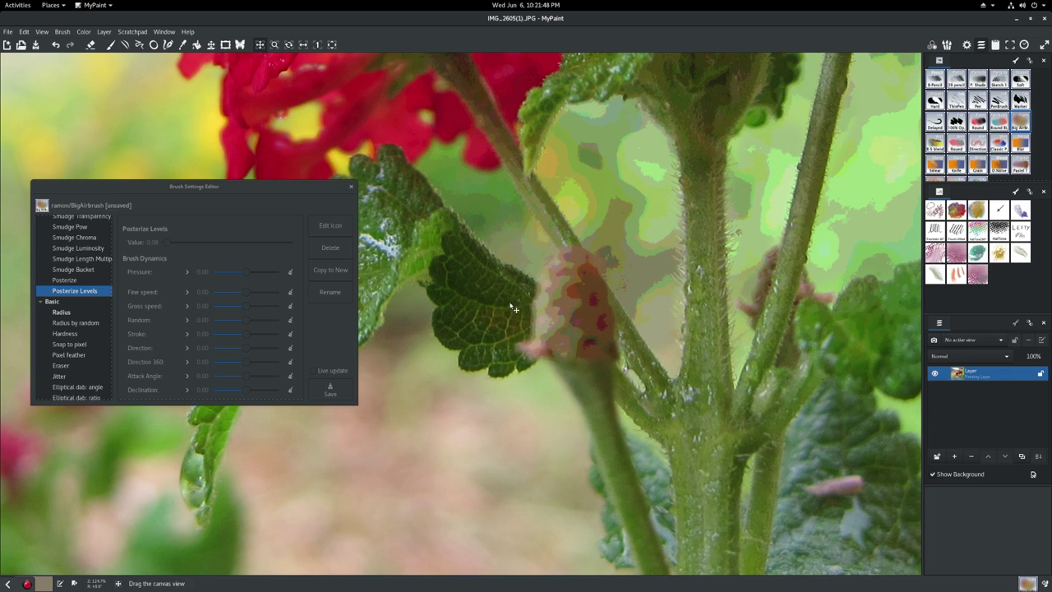
# Posterize the blurred yellow flowers in the background beside the left red blossom
pyautogui.moveTo(515, 307); pyautogui.dragTo(712, 369)
pyautogui.moveTo(444, 238); pyautogui.dragTo(625, 311)
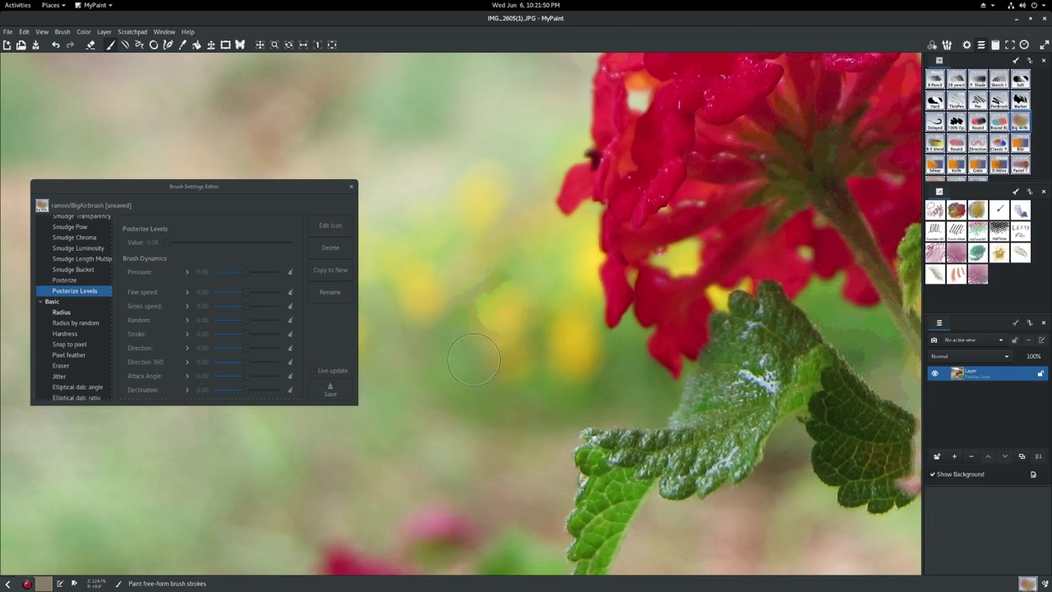
pyautogui.moveTo(473, 359); pyautogui.dragTo(482, 255)
pyautogui.moveTo(425, 321)
pyautogui.mouseDown()
pyautogui.moveTo(430, 254)
pyautogui.moveTo(490, 261)
pyautogui.moveTo(512, 195)
pyautogui.moveTo(482, 179)
pyautogui.mouseUp()
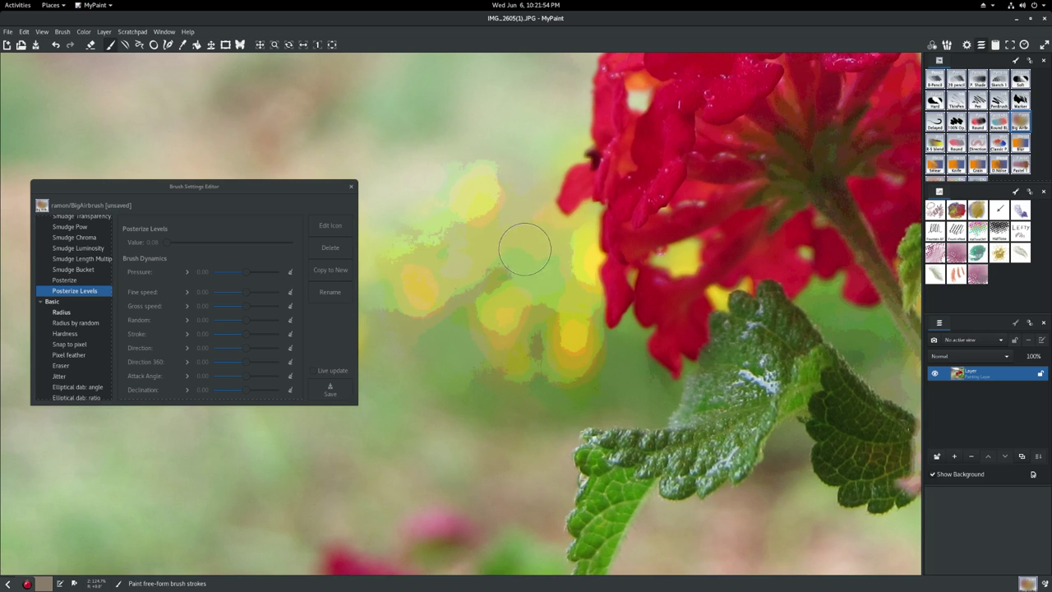
pyautogui.hscroll(-4, 525, 249)
pyautogui.moveTo(510, 244)
pyautogui.mouseDown()
pyautogui.moveTo(549, 220)
pyautogui.moveTo(434, 266)
pyautogui.moveTo(430, 223)
pyautogui.moveTo(619, 187)
pyautogui.moveTo(627, 226)
pyautogui.mouseUp()
pyautogui.moveTo(527, 301); pyautogui.dragTo(534, 513)
pyautogui.moveTo(521, 271); pyautogui.dragTo(461, 442)
# Posterize the small blurred pink flowers and surrounding foliage in the photo's lower left corner
pyautogui.moveTo(523, 316); pyautogui.dragTo(522, 311)
pyautogui.scroll(-5, 522, 309)
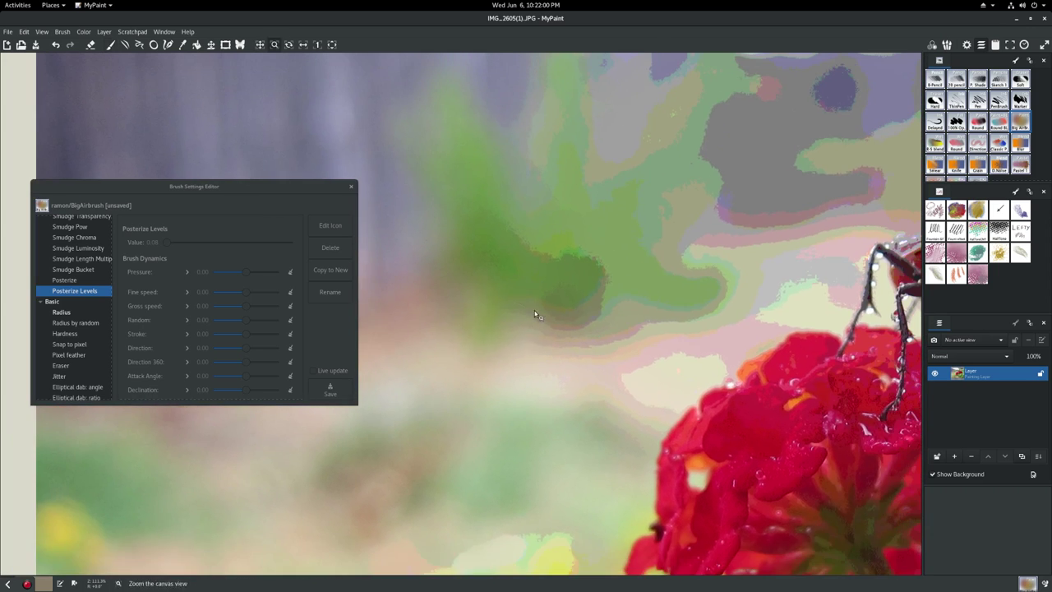
pyautogui.scroll(-5, 605, 269)
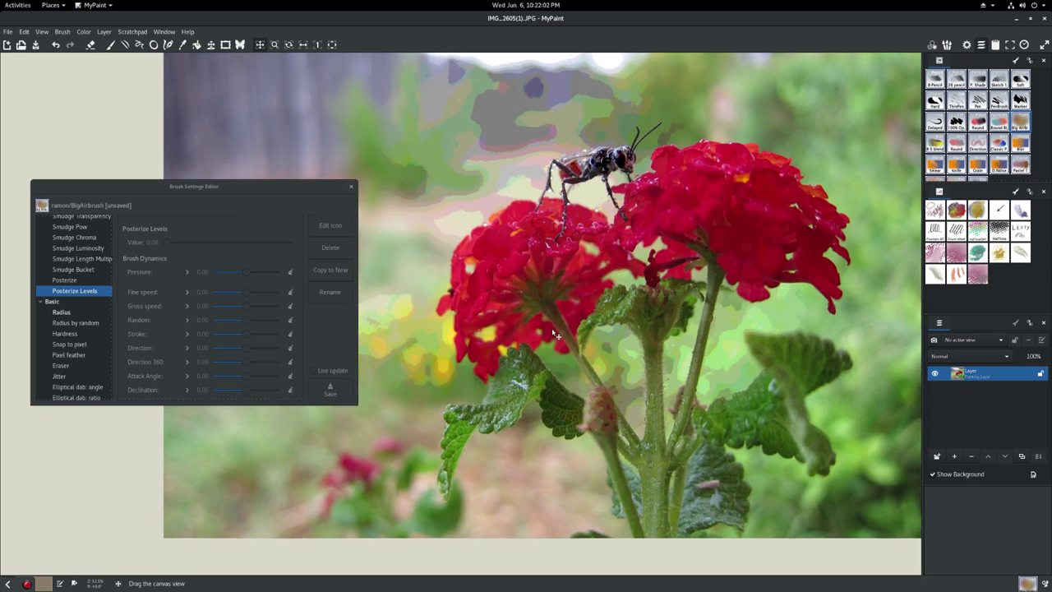
pyautogui.scroll(3, 566, 289)
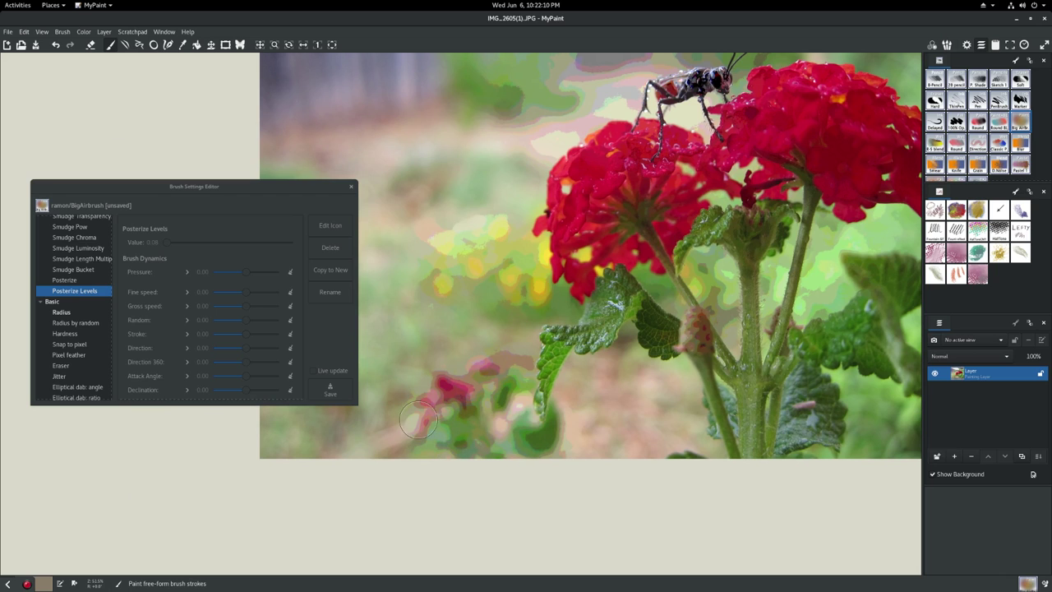
pyautogui.moveTo(431, 328); pyautogui.dragTo(555, 324)
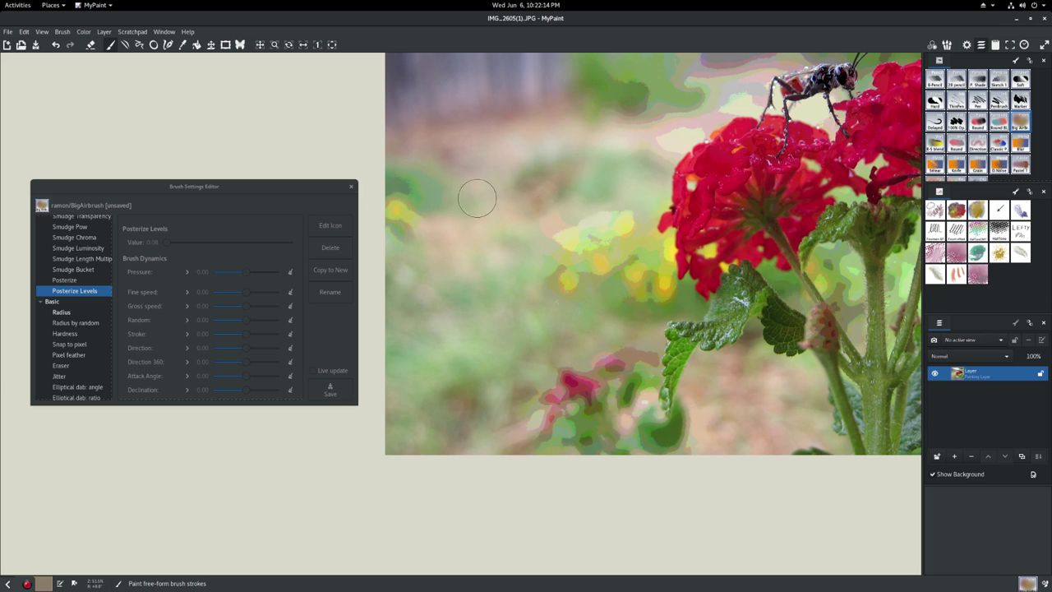
# Enlarge the brush and posterize the rest of the background around the plant, including the fence, trees and grass
pyautogui.hscroll(8, 477, 198)
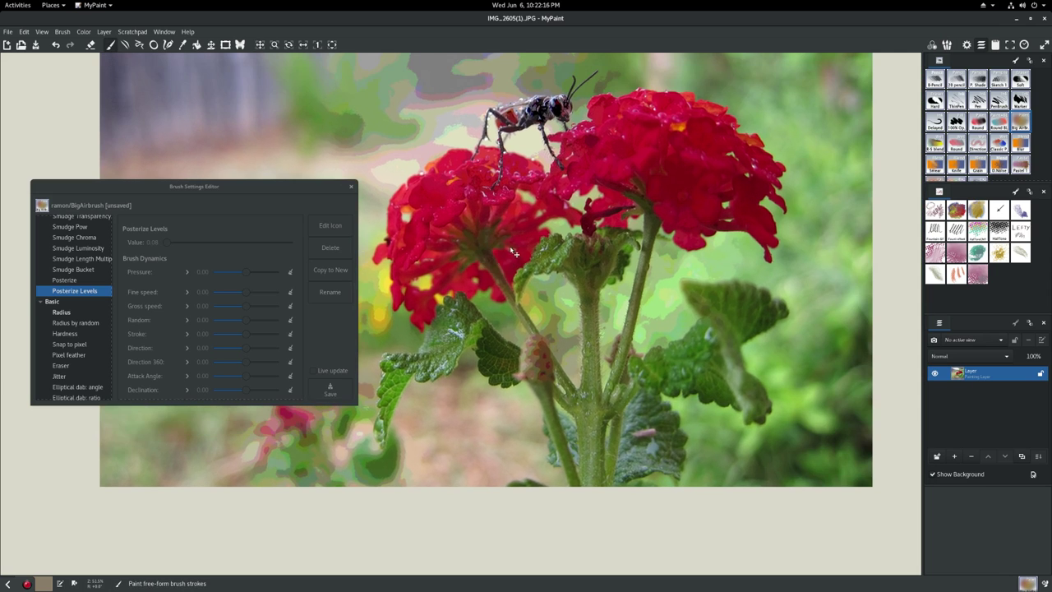
pyautogui.moveTo(513, 252); pyautogui.dragTo(494, 247)
pyautogui.moveTo(677, 289); pyautogui.dragTo(587, 295)
pyautogui.moveTo(551, 215); pyautogui.dragTo(600, 288)
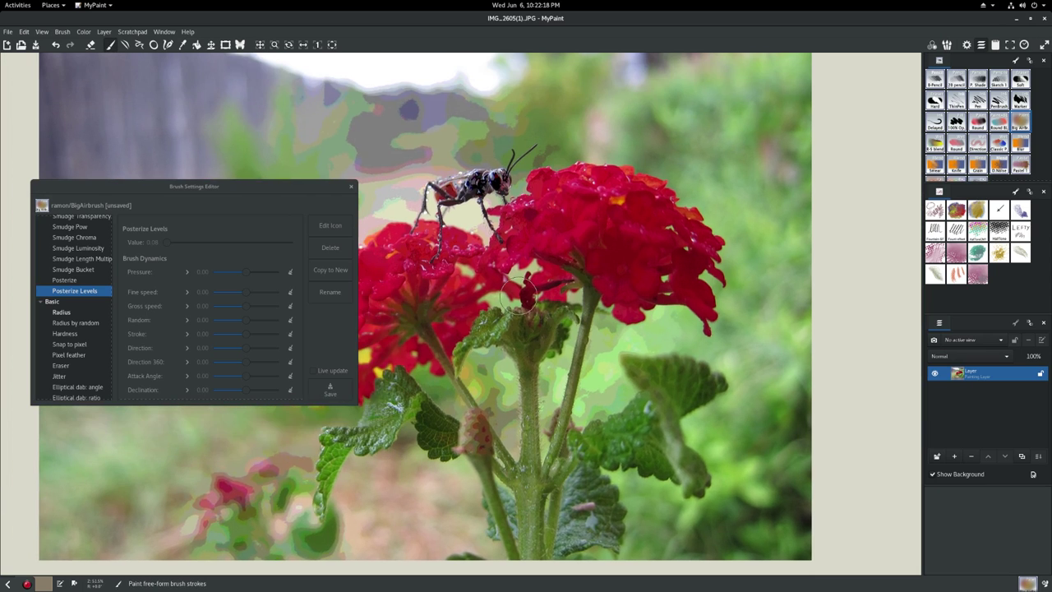
pyautogui.moveTo(562, 336); pyautogui.dragTo(630, 316)
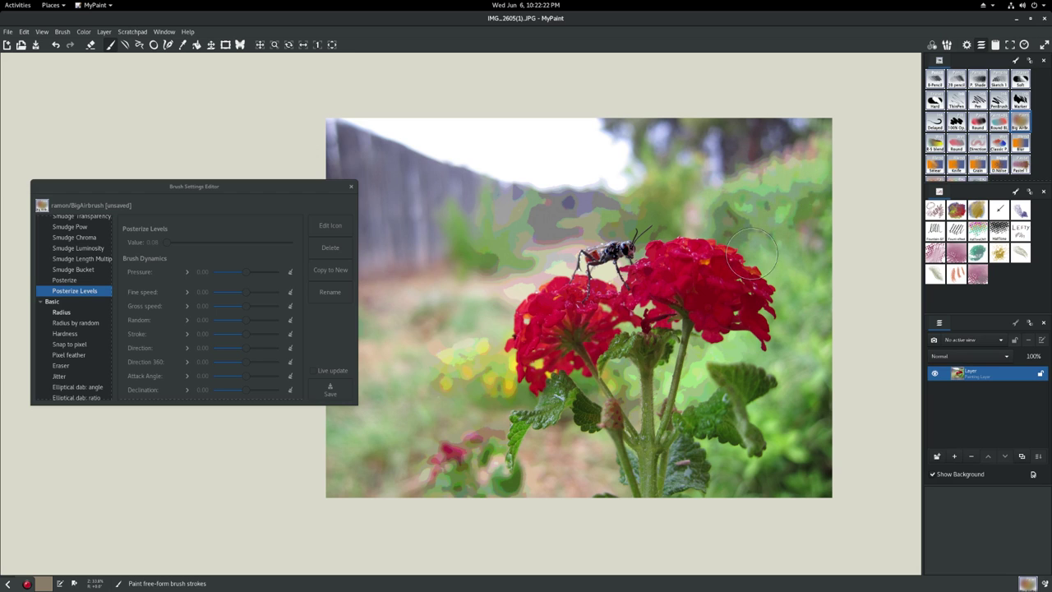
pyautogui.moveTo(799, 352)
pyautogui.mouseDown()
pyautogui.moveTo(801, 420)
pyautogui.moveTo(731, 501)
pyautogui.moveTo(819, 231)
pyautogui.mouseUp()
pyautogui.moveTo(734, 145)
pyautogui.mouseDown()
pyautogui.moveTo(613, 133)
pyautogui.moveTo(769, 154)
pyautogui.moveTo(692, 131)
pyautogui.moveTo(597, 121)
pyautogui.moveTo(497, 192)
pyautogui.moveTo(440, 191)
pyautogui.mouseUp()
pyautogui.moveTo(399, 160)
pyautogui.mouseDown()
pyautogui.moveTo(365, 215)
pyautogui.moveTo(366, 320)
pyautogui.moveTo(456, 214)
pyautogui.moveTo(348, 338)
pyautogui.moveTo(452, 304)
pyautogui.moveTo(375, 399)
pyautogui.moveTo(344, 464)
pyautogui.mouseUp()
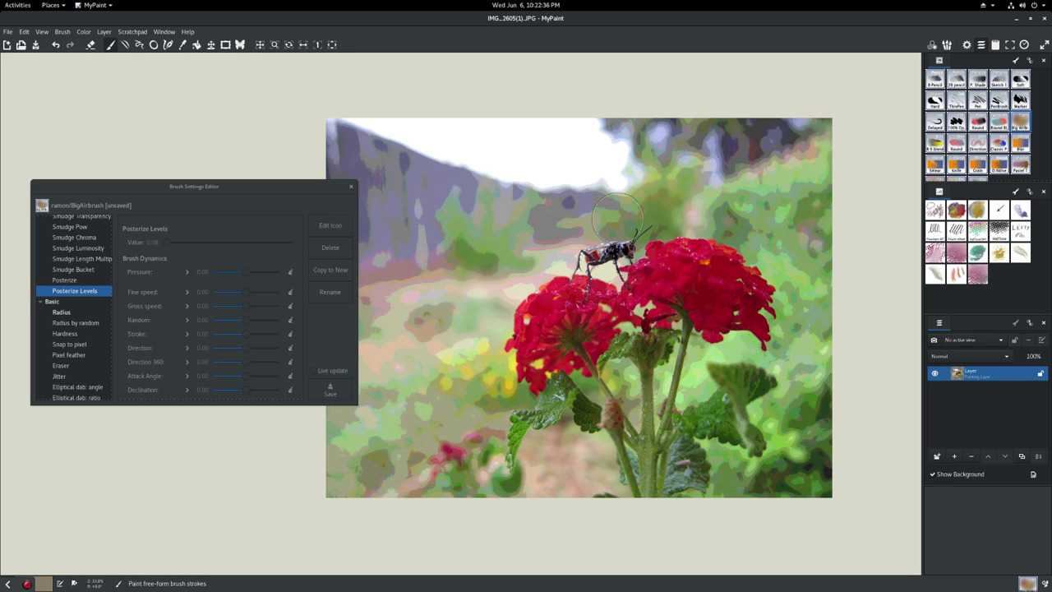
pyautogui.moveTo(614, 207)
pyautogui.mouseDown()
pyautogui.moveTo(678, 203)
pyautogui.moveTo(652, 192)
pyautogui.mouseUp()
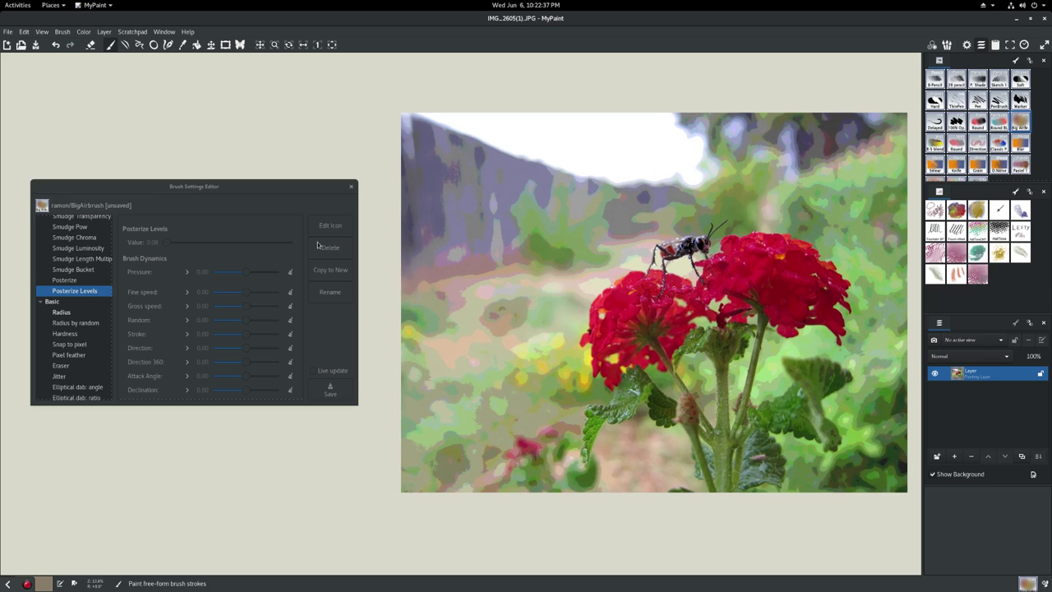
# Set the brush's Posterize Levels to 0.07
pyautogui.click(178, 249)
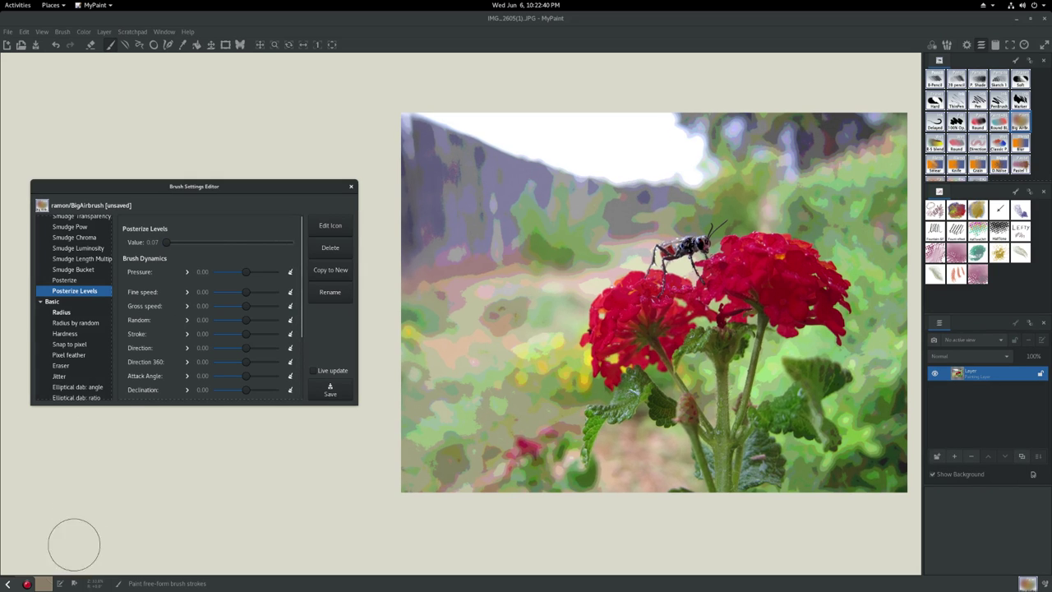